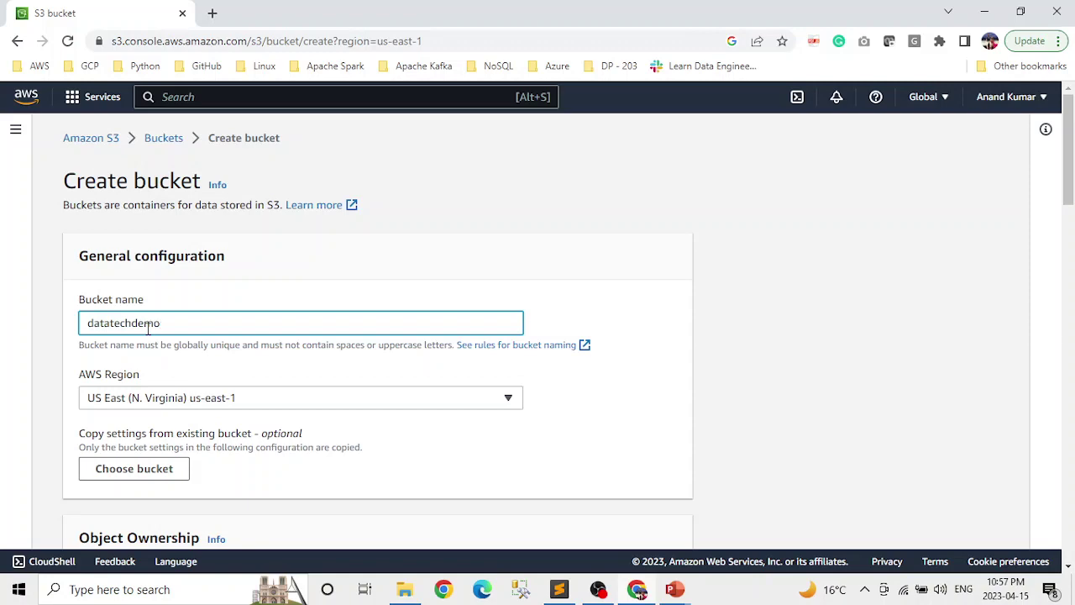
Complete the bucket name as datatechdemo44 and enable Bucket Versioning for it.
text(44)
scroll(369, 378, down, 4)
scroll(369, 378, down, 6)
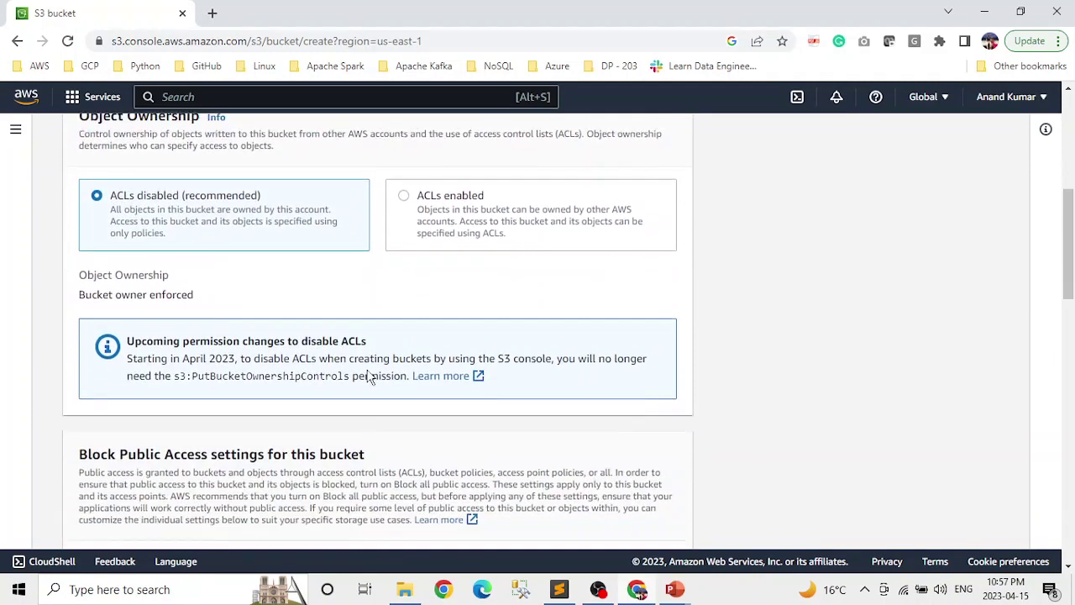
scroll(368, 377, down, 3)
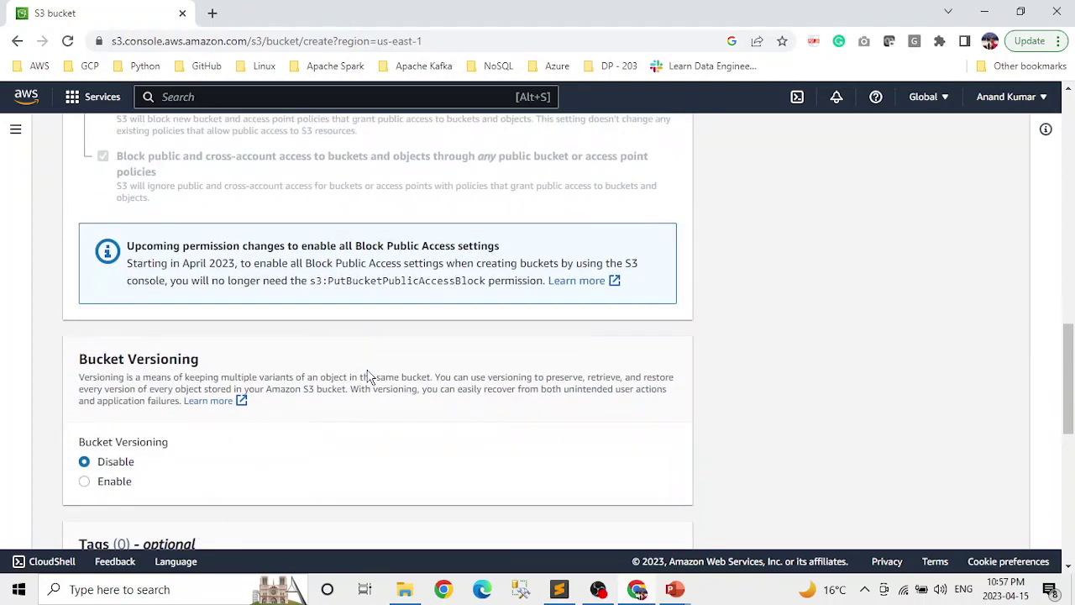
click(126, 405)
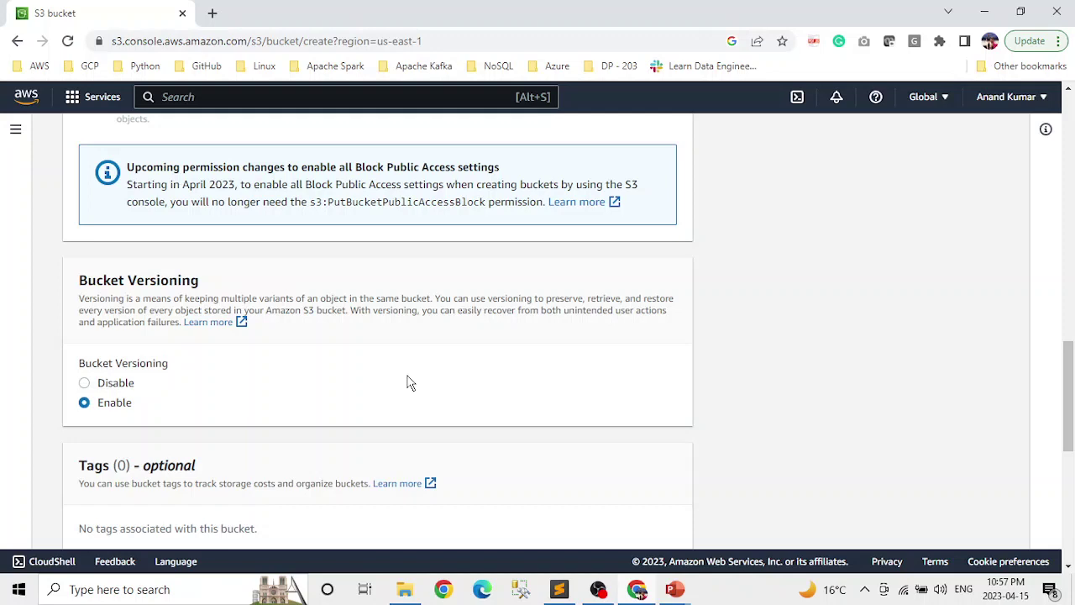
Enable Object Lock in the advanced settings, acknowledge its permanent locking notice, and create the bucket.
scroll(409, 382, down, 6)
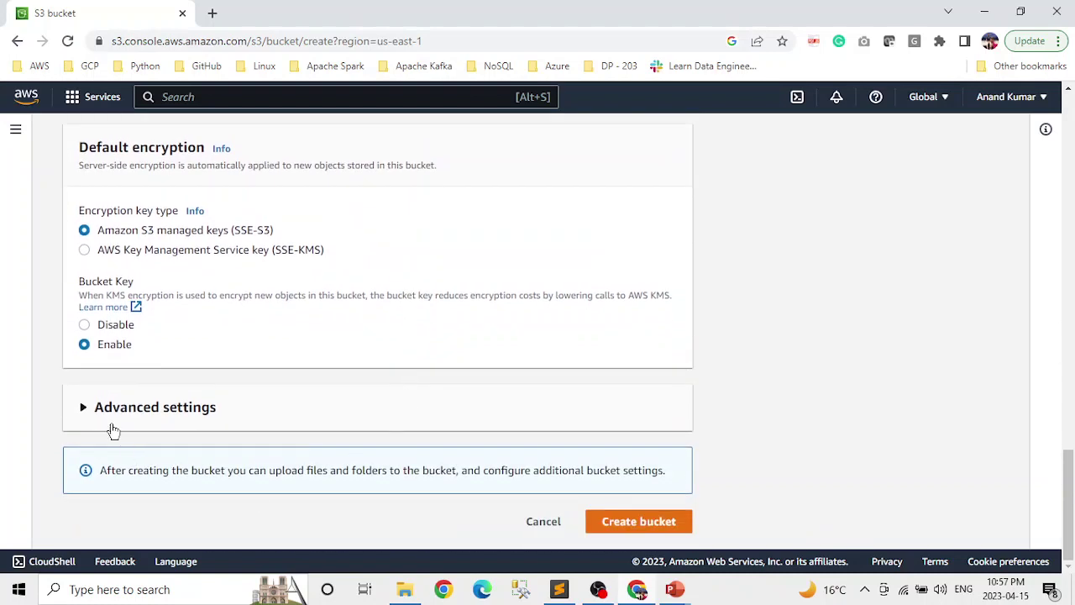
click(89, 411)
scroll(386, 393, down, 2)
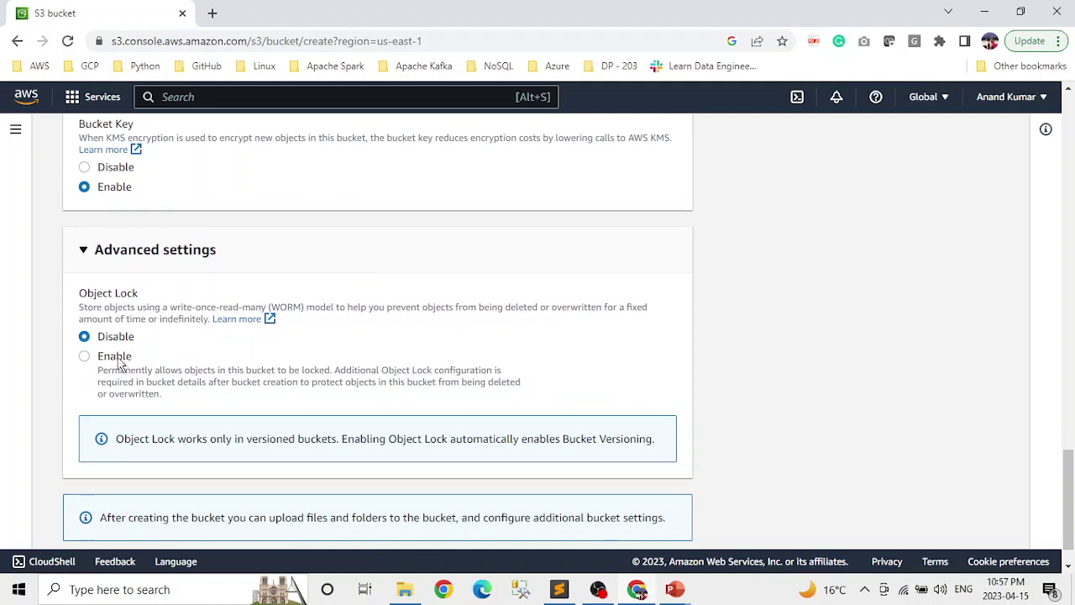
click(121, 363)
scroll(210, 376, down, 1)
scroll(210, 377, down, 2)
click(178, 388)
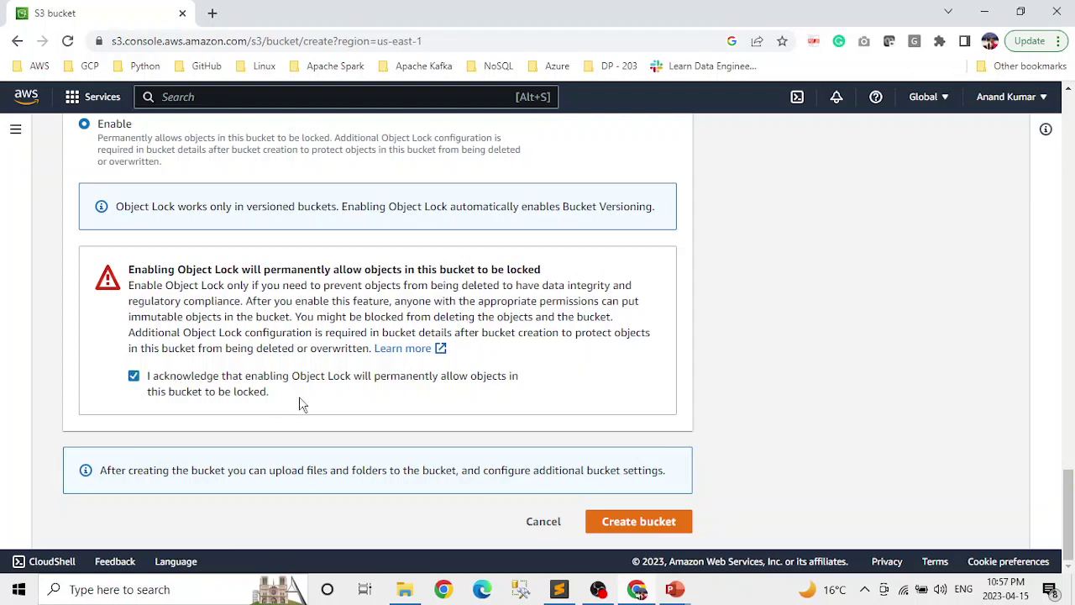
click(658, 523)
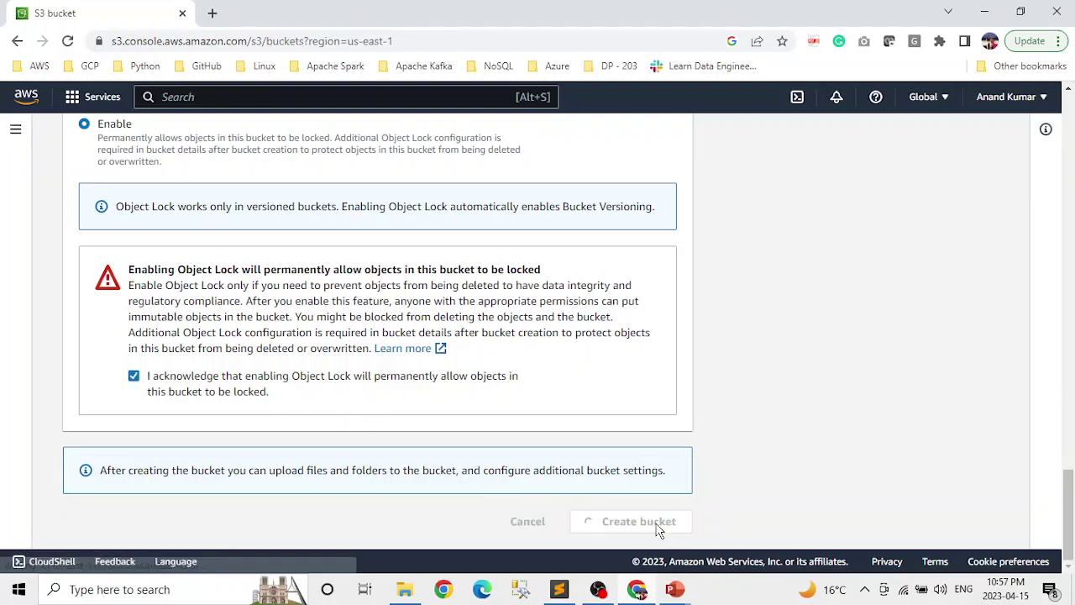
Open the datatechdemo44 bucket from the bucket list and collapse the side navigation.
scroll(543, 396, down, 1)
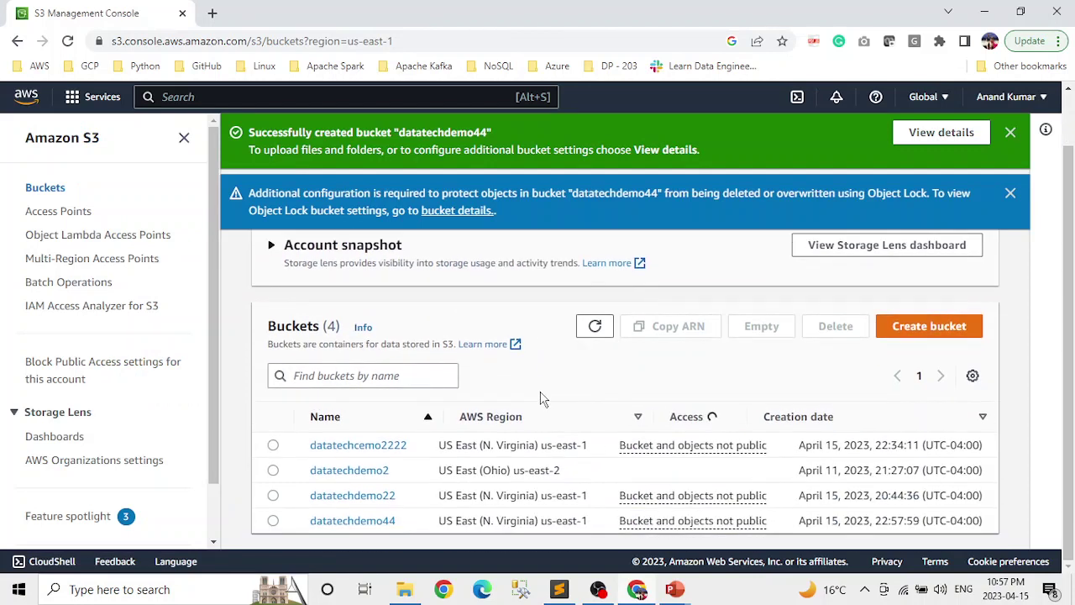
click(390, 522)
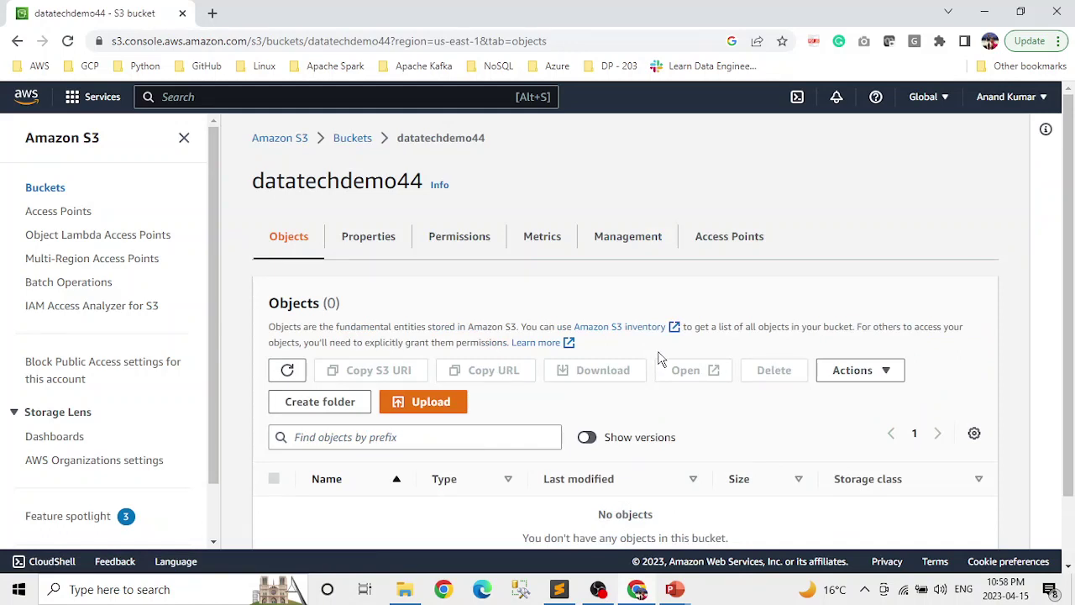
click(183, 138)
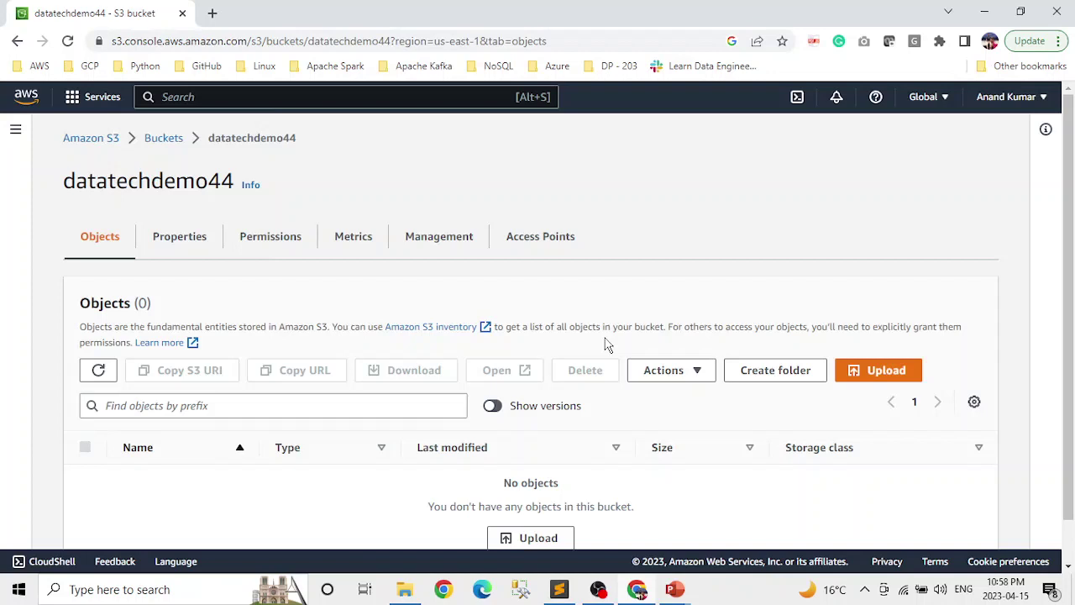
Examine the bucket's properties, including versioning, default encryption, Object Lock and default retention.
click(192, 244)
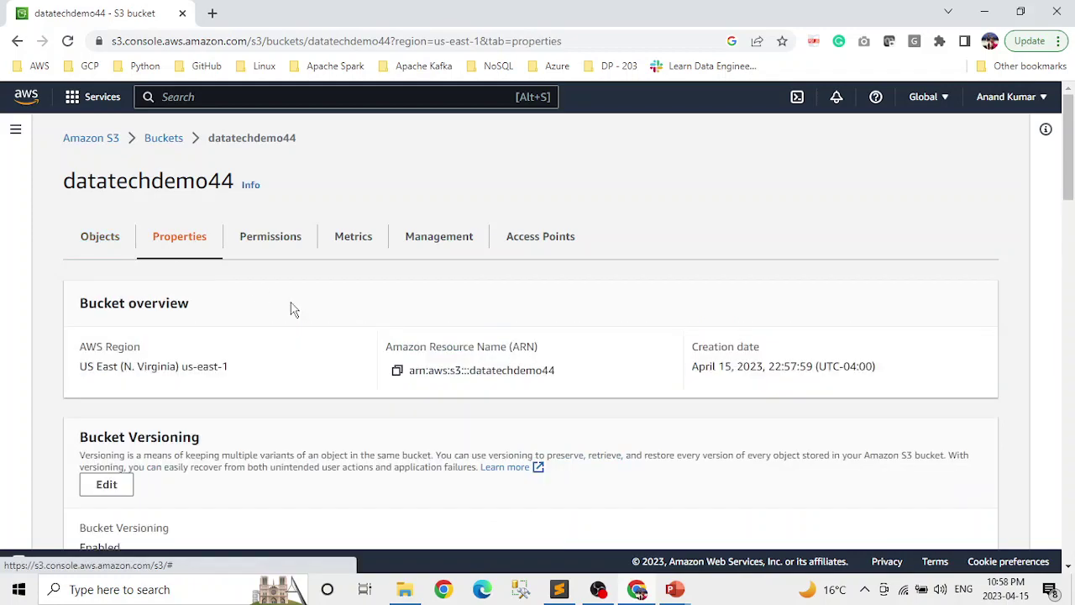
scroll(290, 307, down, 2)
scroll(292, 309, down, 3)
scroll(290, 305, up, 4)
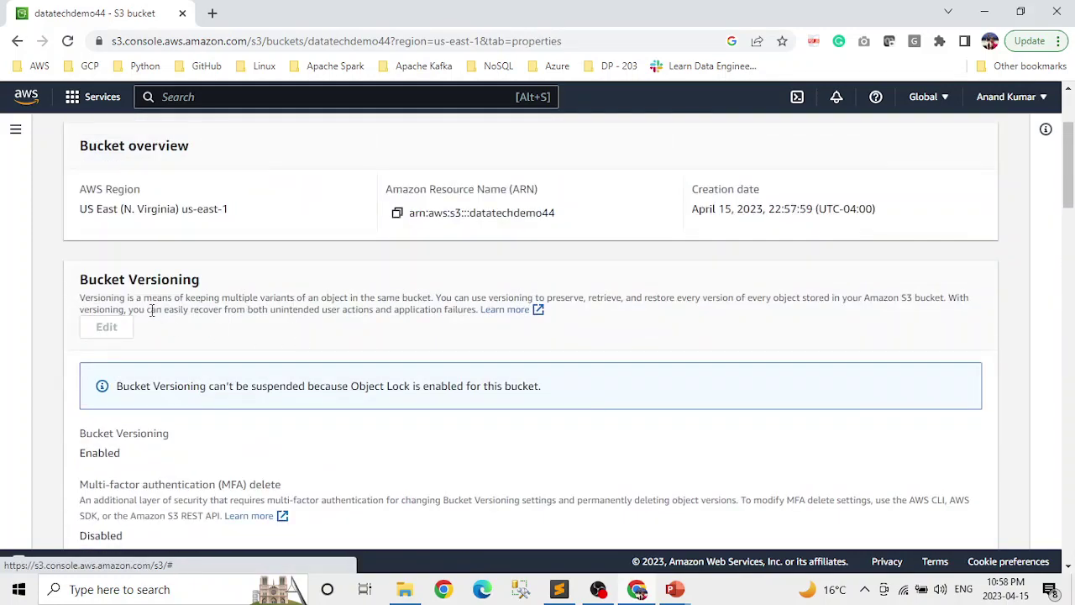
scroll(221, 302, down, 6)
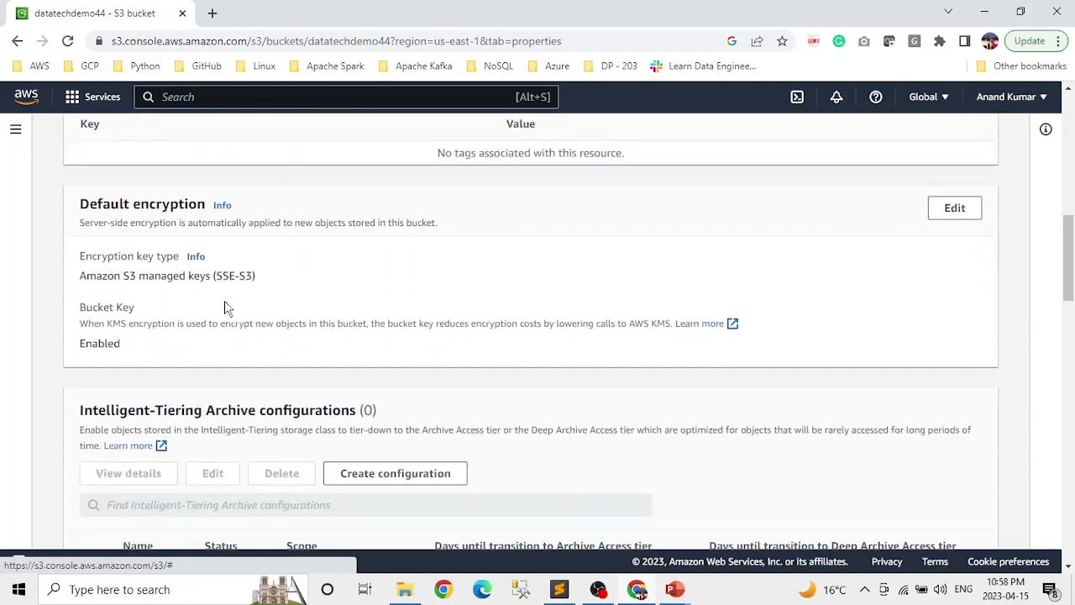
scroll(225, 307, down, 10)
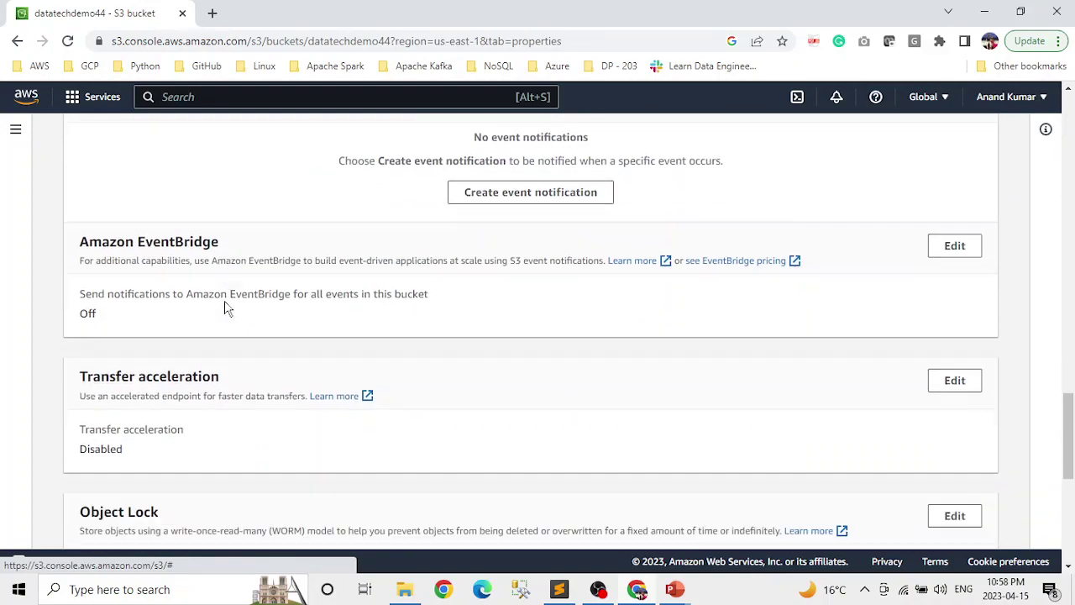
scroll(224, 308, down, 1)
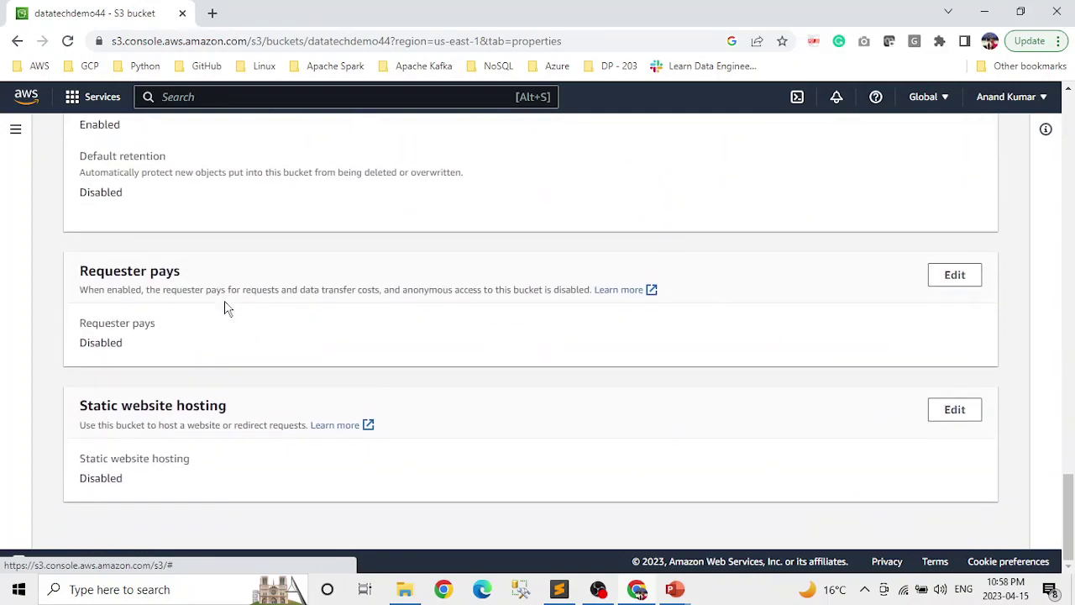
scroll(225, 307, up, 3)
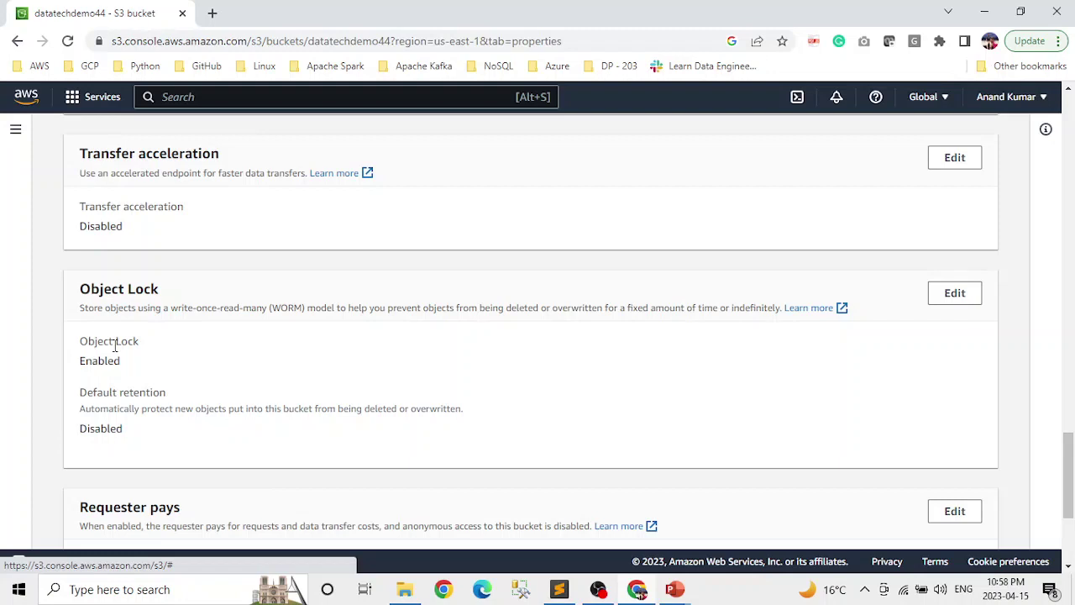
click(954, 293)
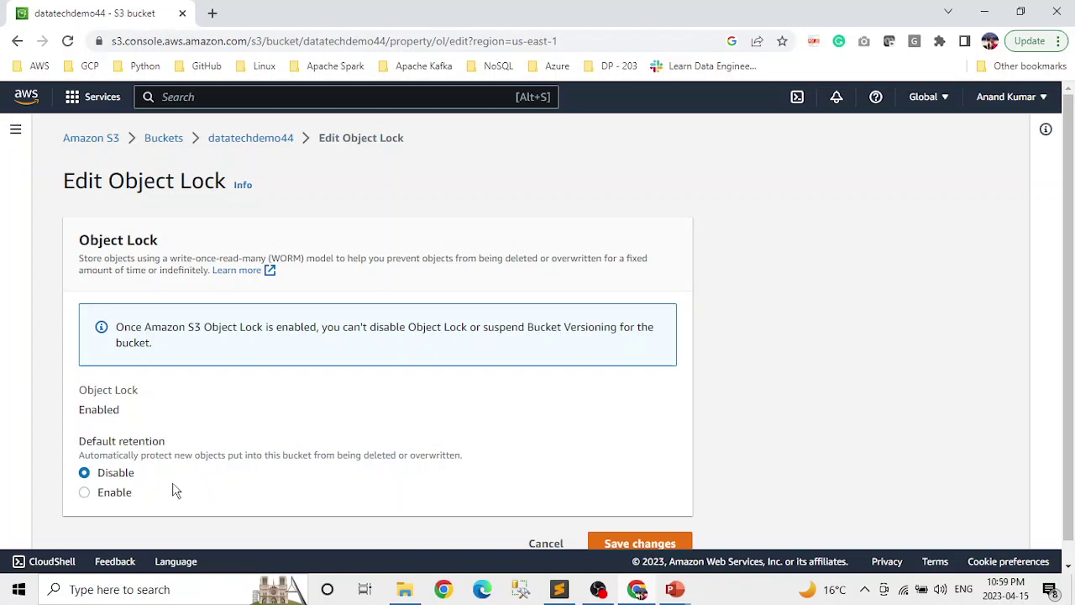
click(120, 499)
scroll(243, 453, down, 3)
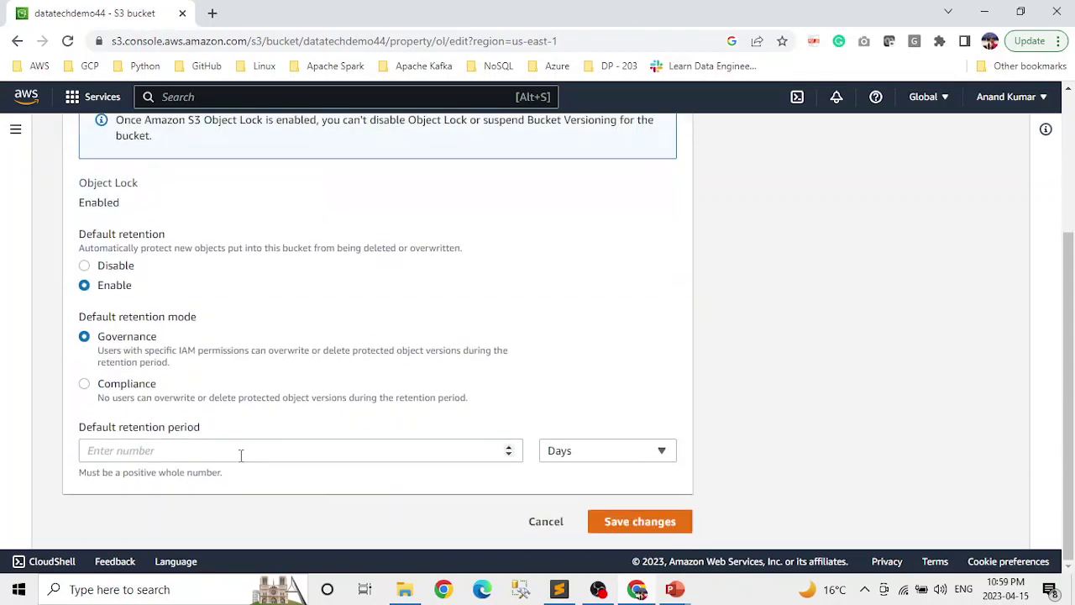
click(148, 392)
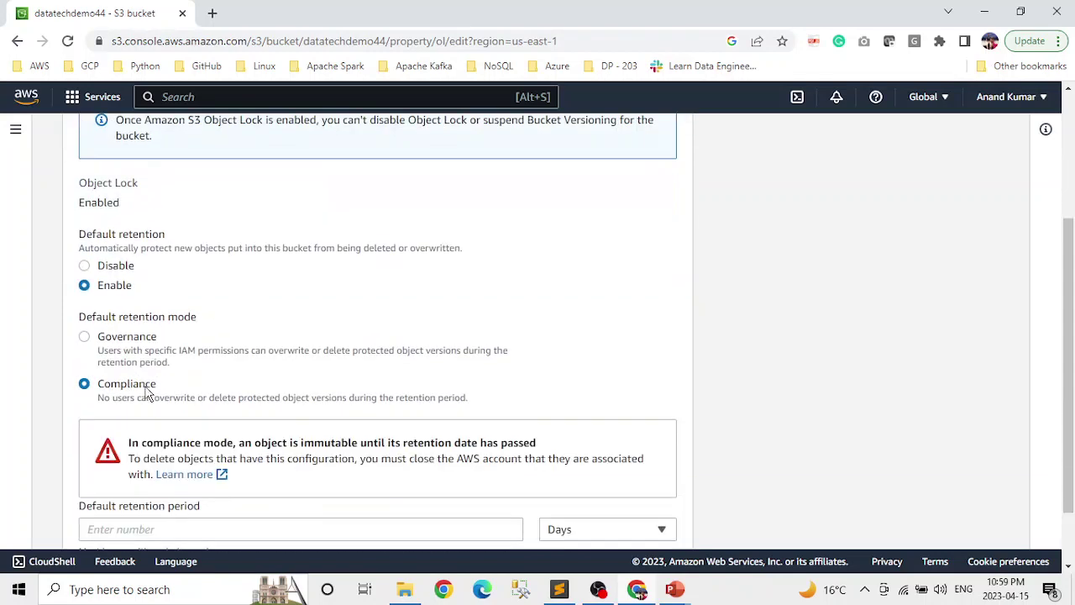
click(172, 351)
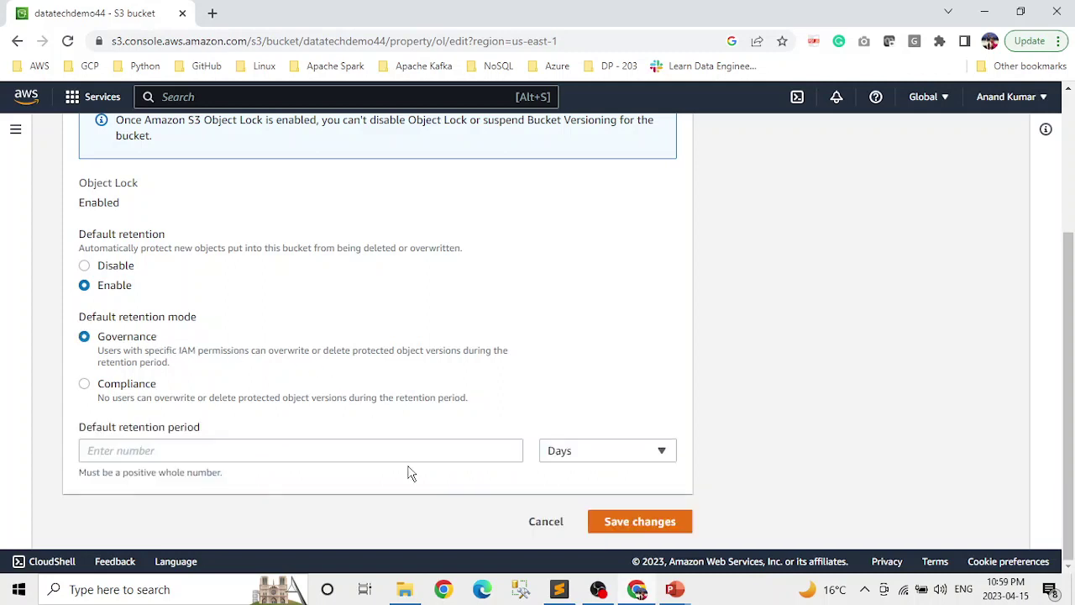
click(325, 451)
text(30)
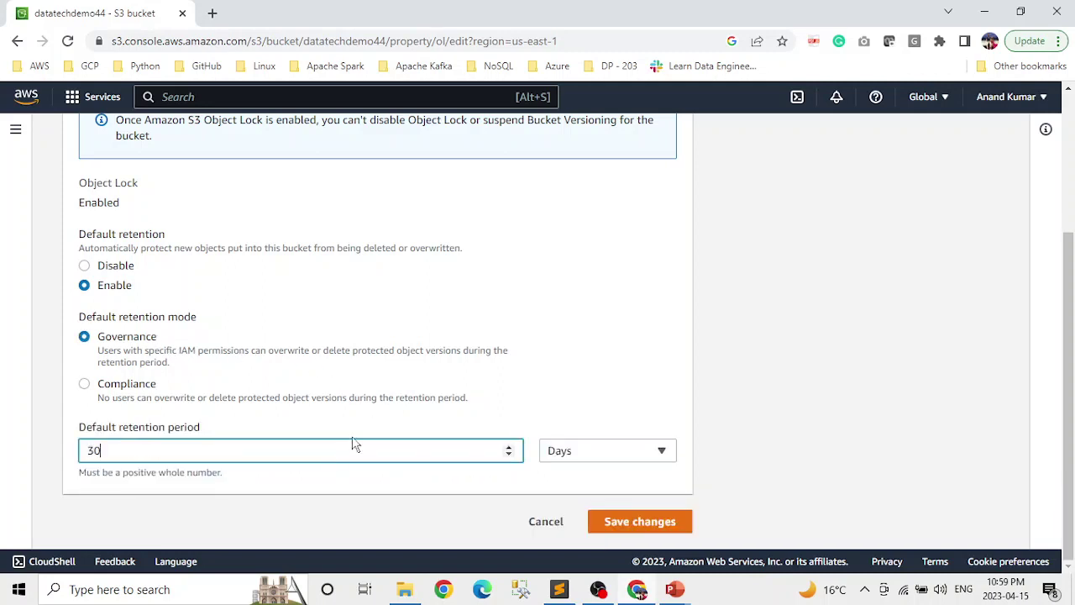
scroll(477, 421, up, 2)
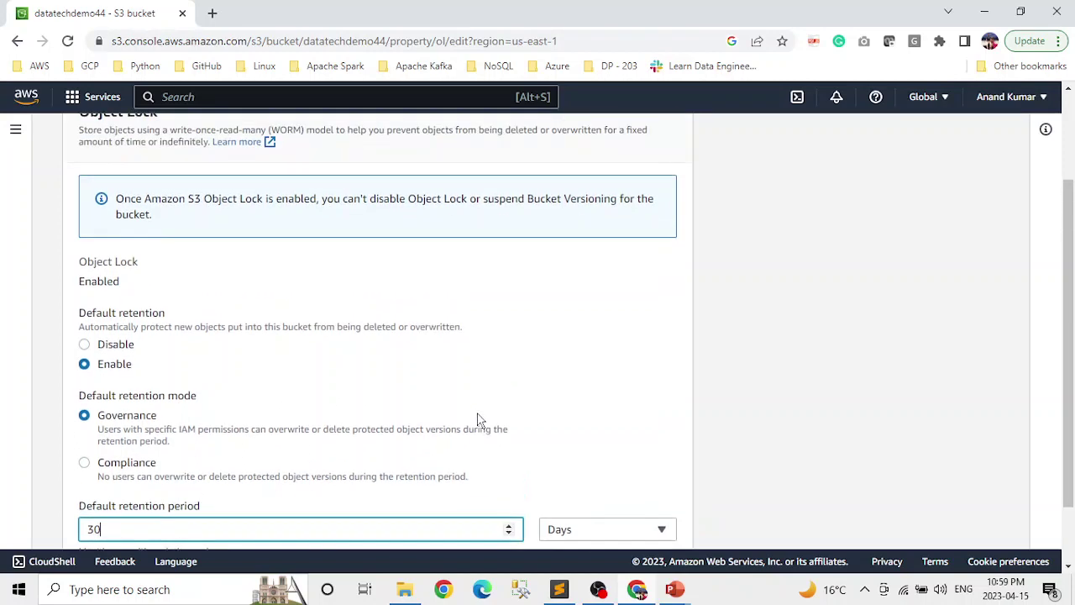
scroll(478, 420, down, 2)
scroll(327, 512, down, 1)
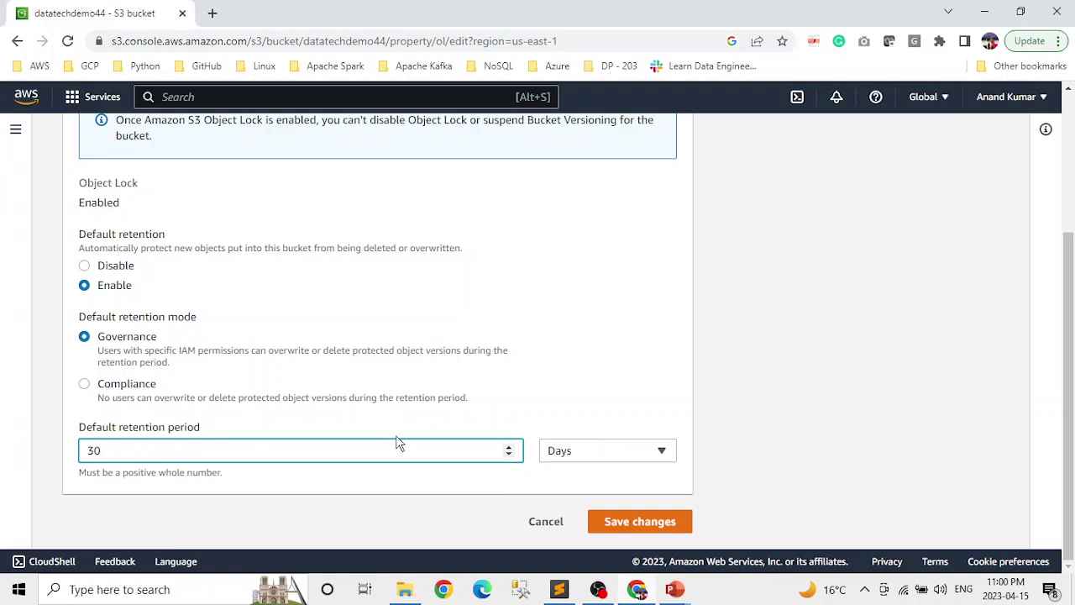
click(547, 520)
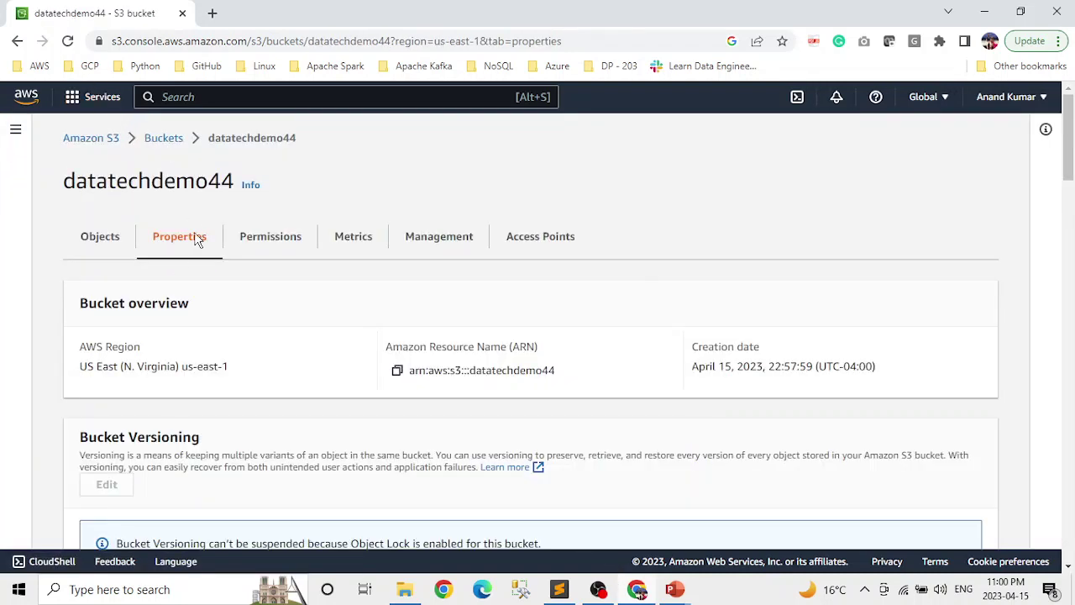
Upload car_ad_1.csv and car_ad_2.csv from the Desktop folder to the datatechdemo44 bucket.
click(110, 238)
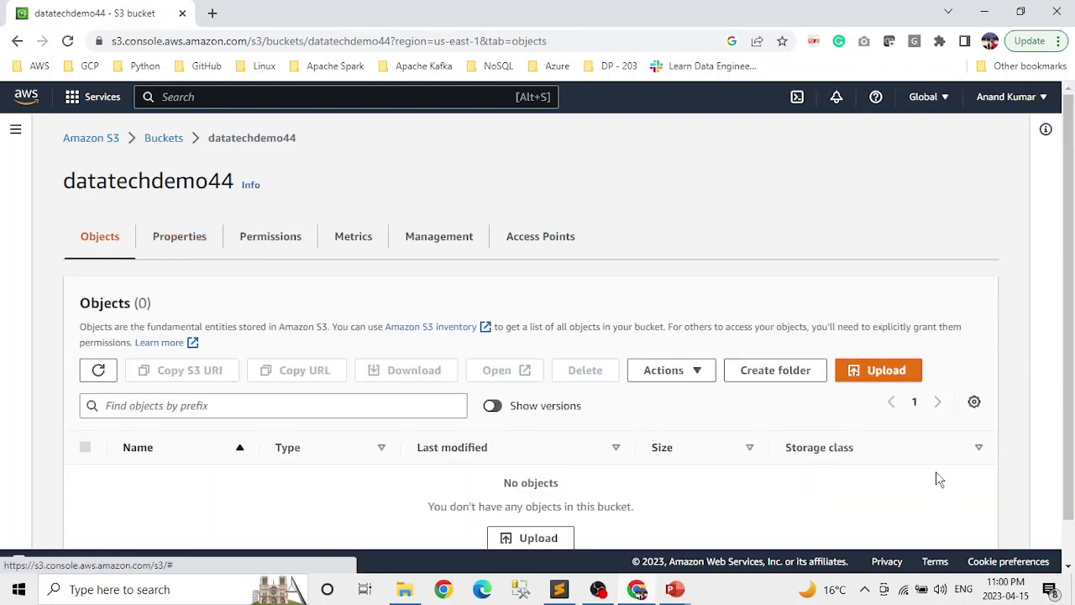
click(902, 377)
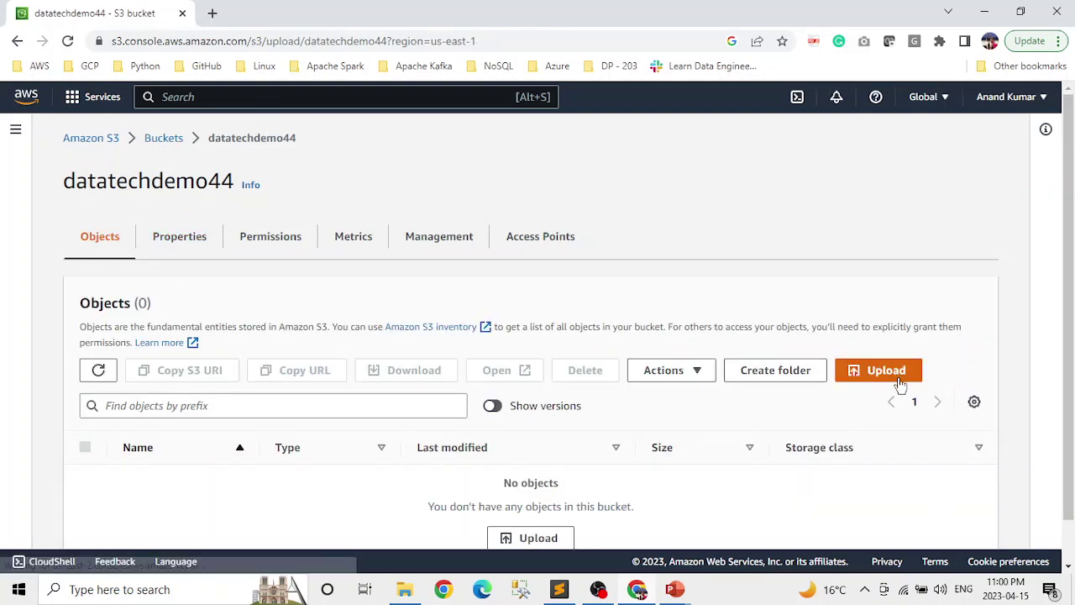
click(538, 339)
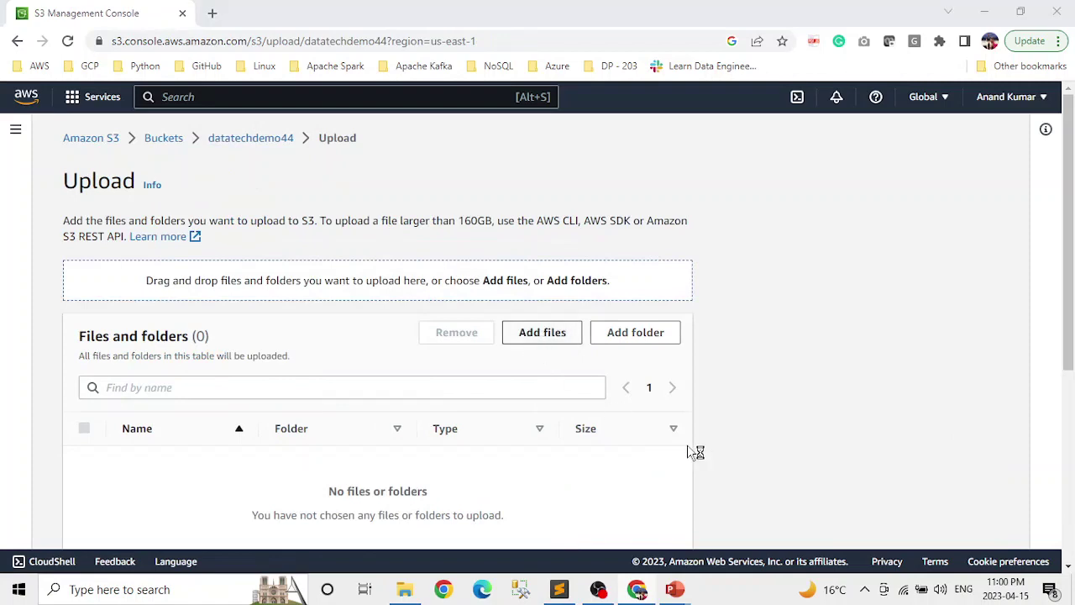
click(251, 248)
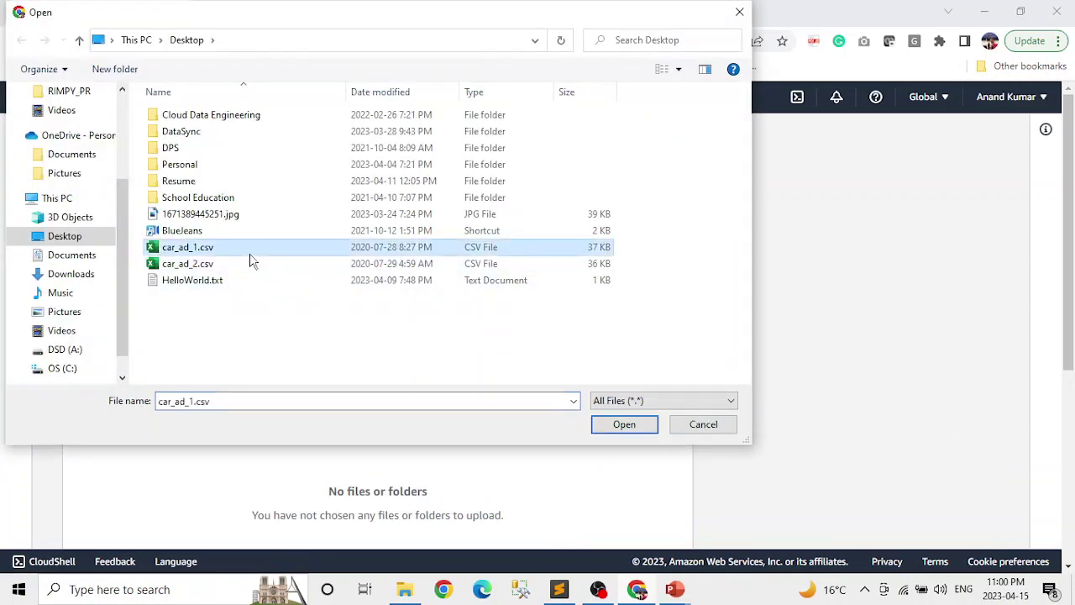
ctrl+click(250, 263)
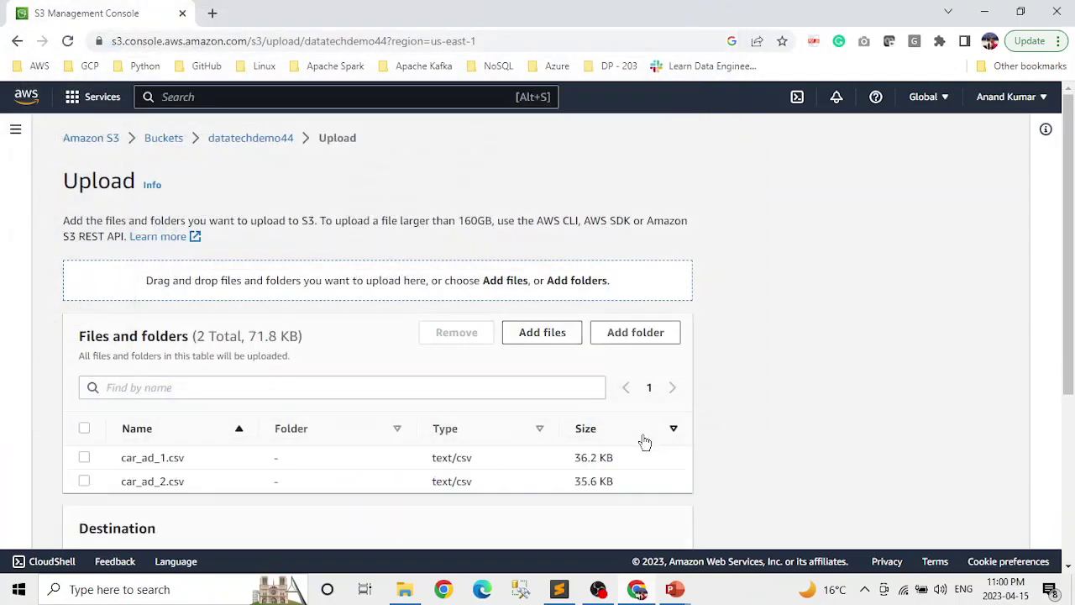
scroll(756, 432, down, 3)
scroll(731, 378, down, 1)
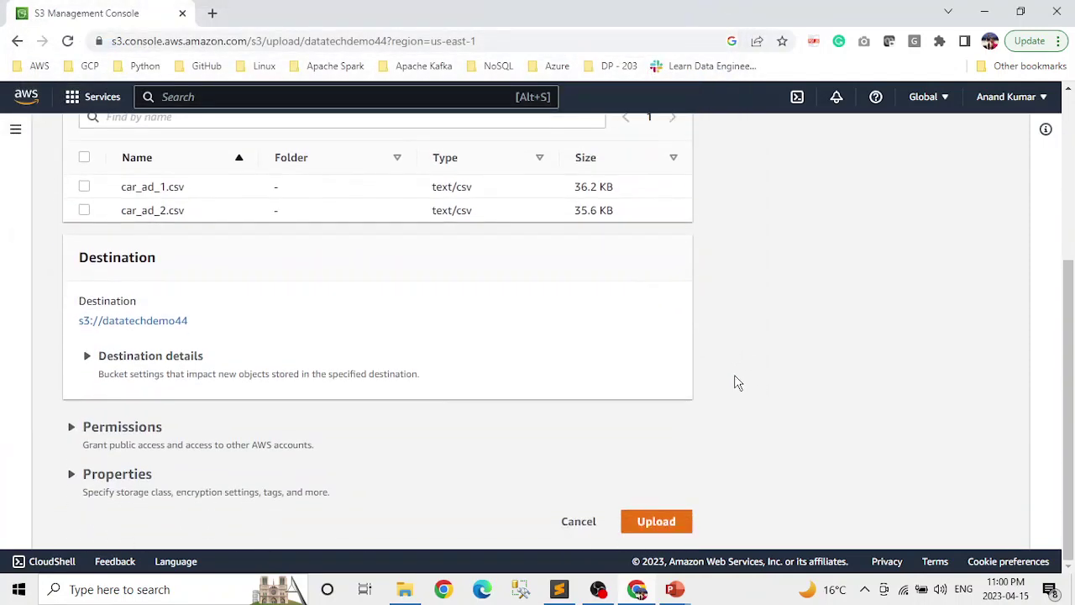
click(677, 522)
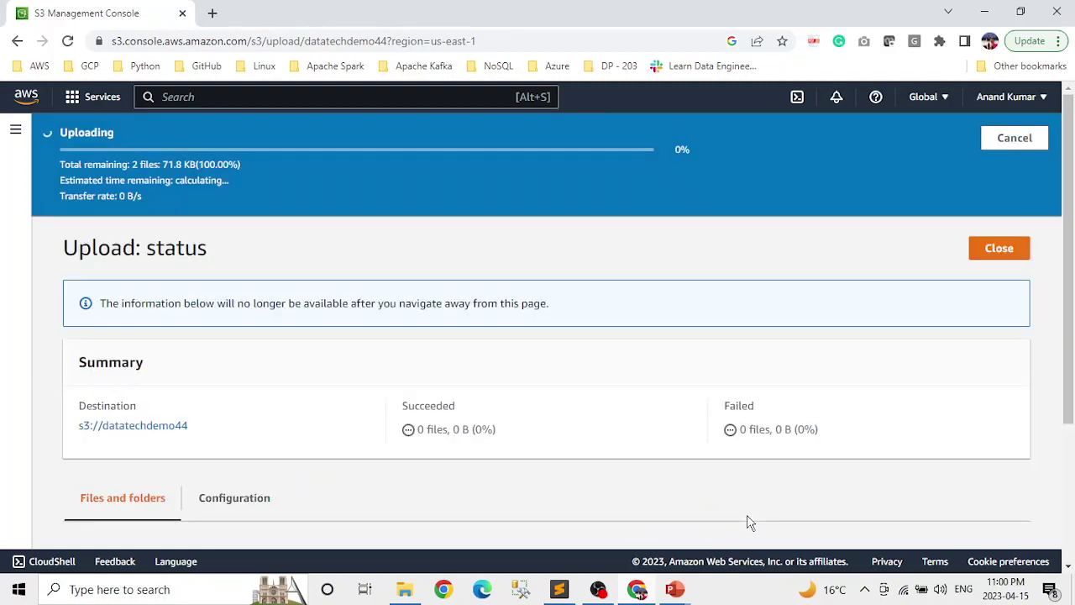
Open the uploaded car_ad_1.csv object and examine its overview and Object Lock properties.
scroll(648, 433, down, 2)
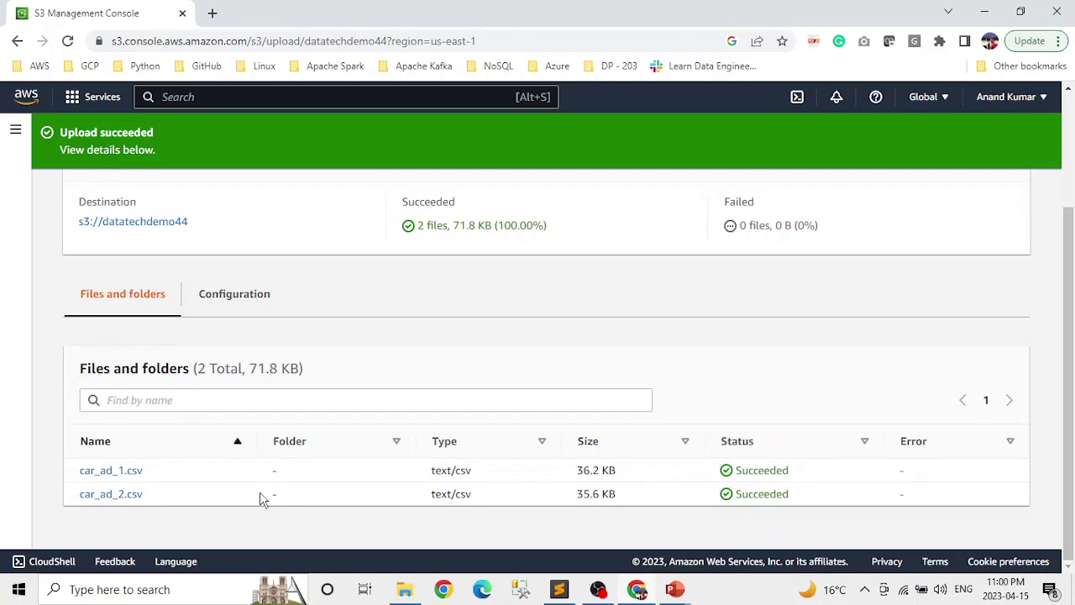
click(140, 477)
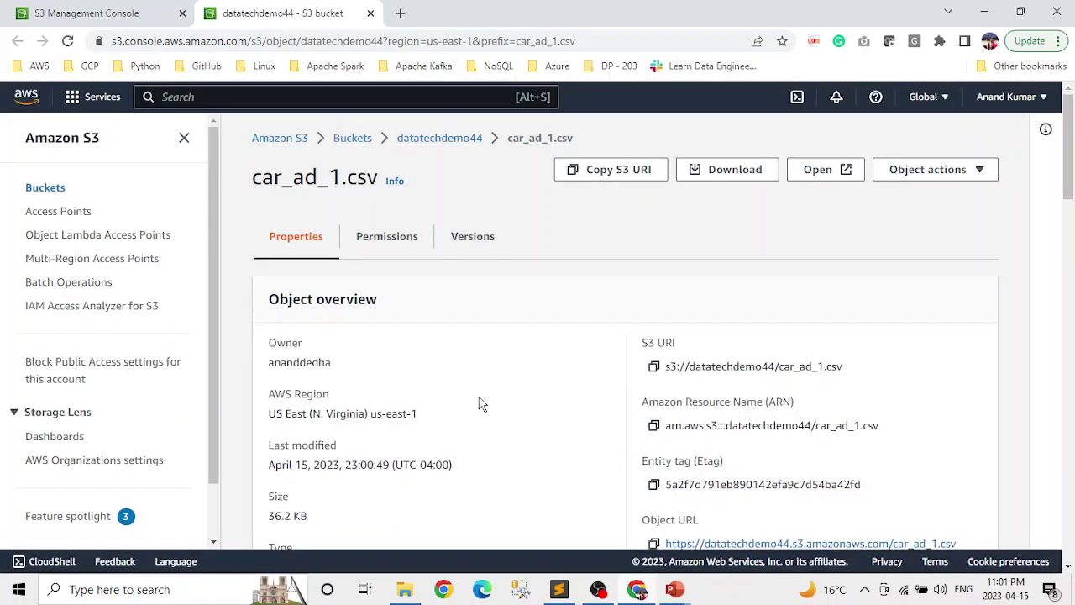
scroll(480, 403, down, 8)
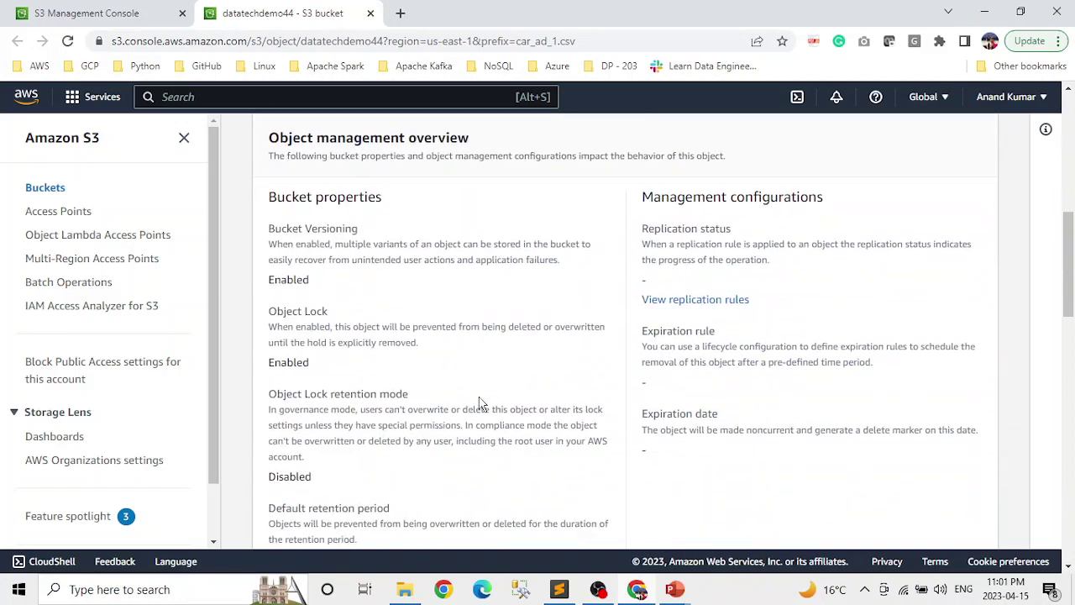
scroll(480, 403, up, 8)
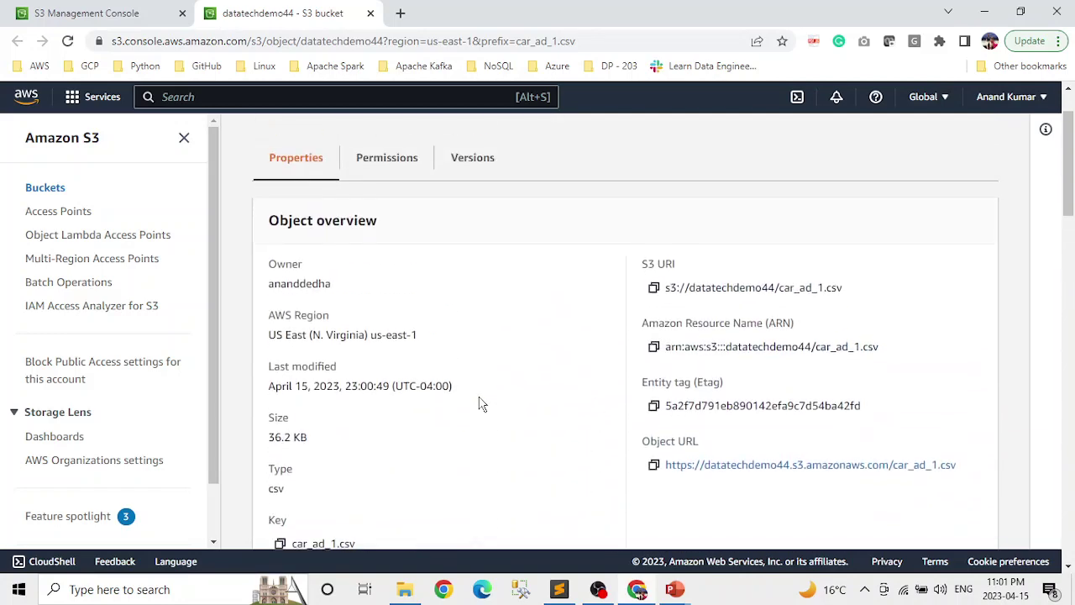
Examine the Object Lock legal hold options of car_ad_1.csv and leave them without saving.
scroll(480, 403, down, 15)
scroll(481, 402, down, 3)
scroll(481, 399, down, 2)
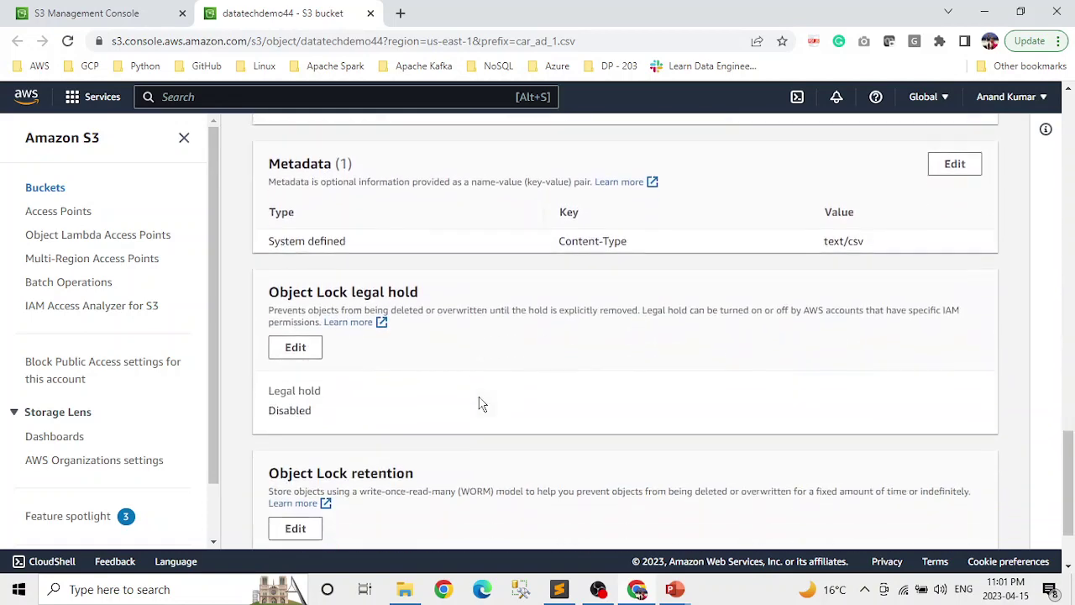
click(184, 138)
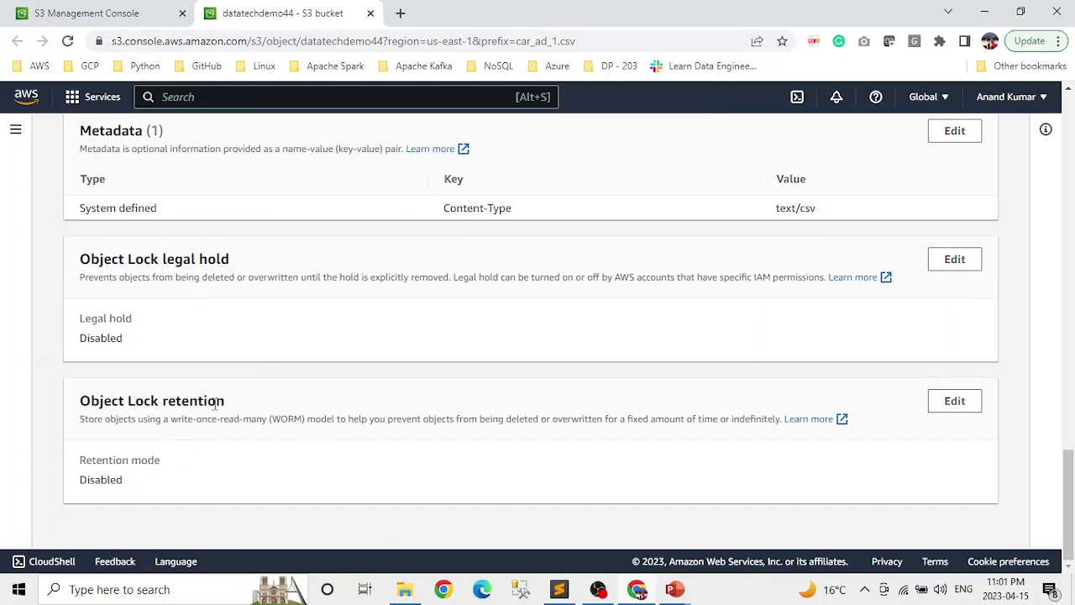
click(966, 267)
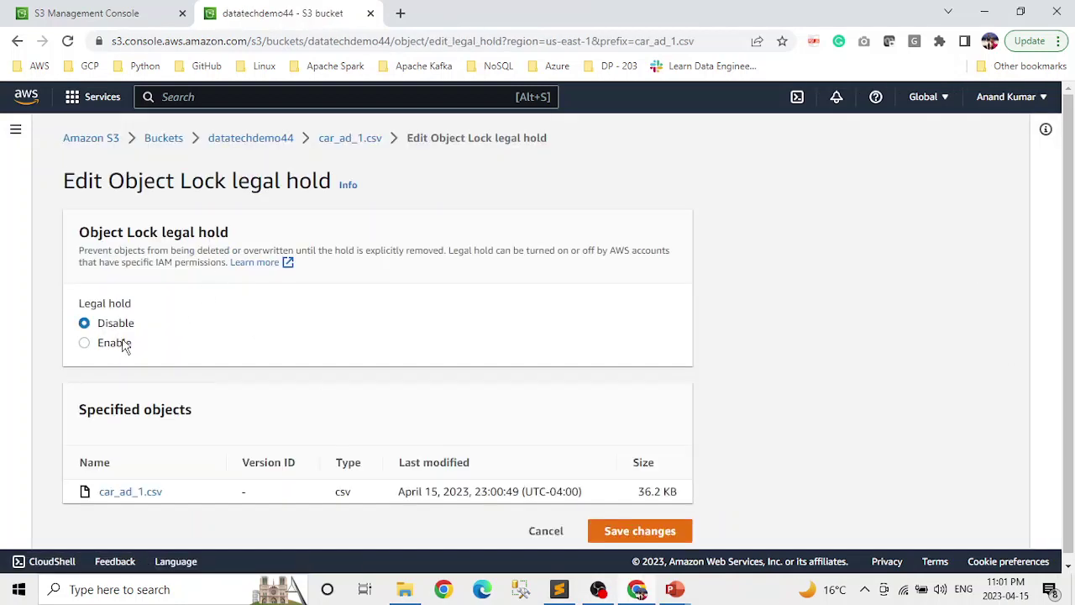
click(117, 352)
click(546, 537)
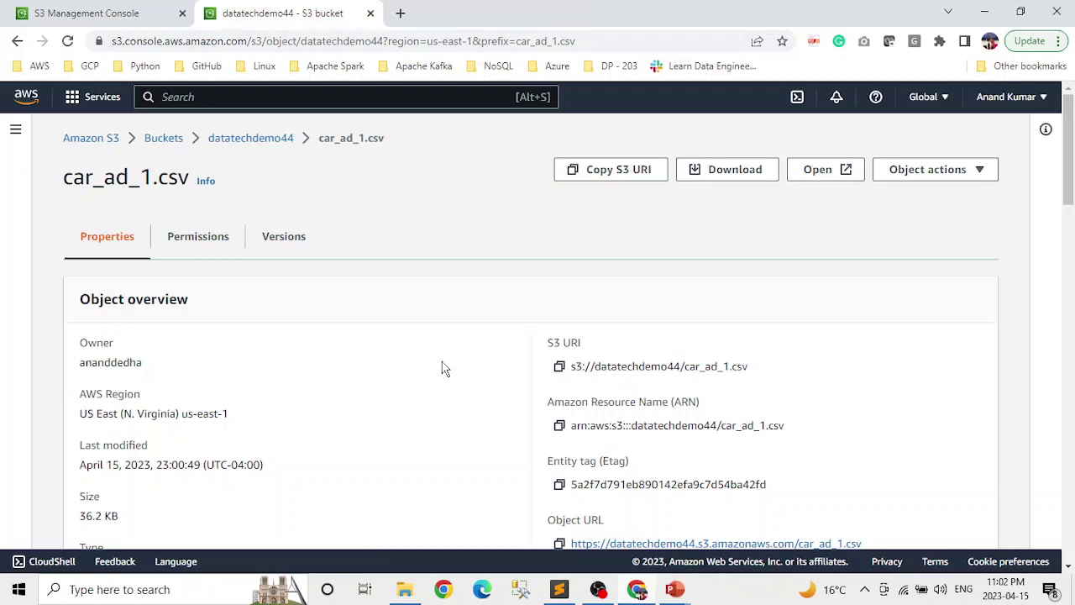
Enable Object Lock retention for car_ad_1.csv in Governance mode with retain until date 2023/04/16, and save the changes.
scroll(445, 369, down, 15)
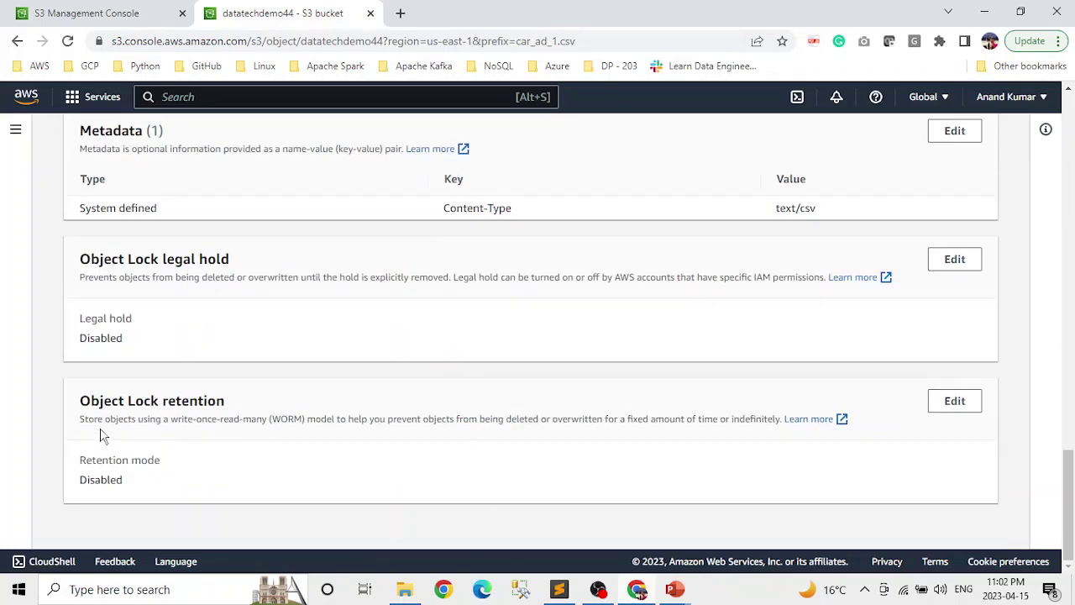
click(949, 406)
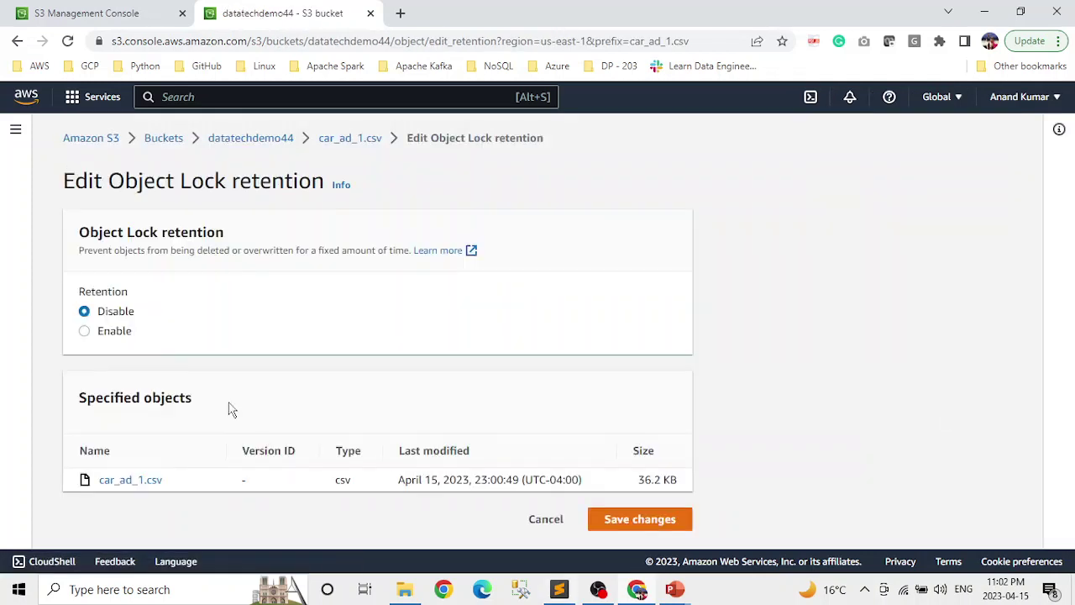
click(118, 335)
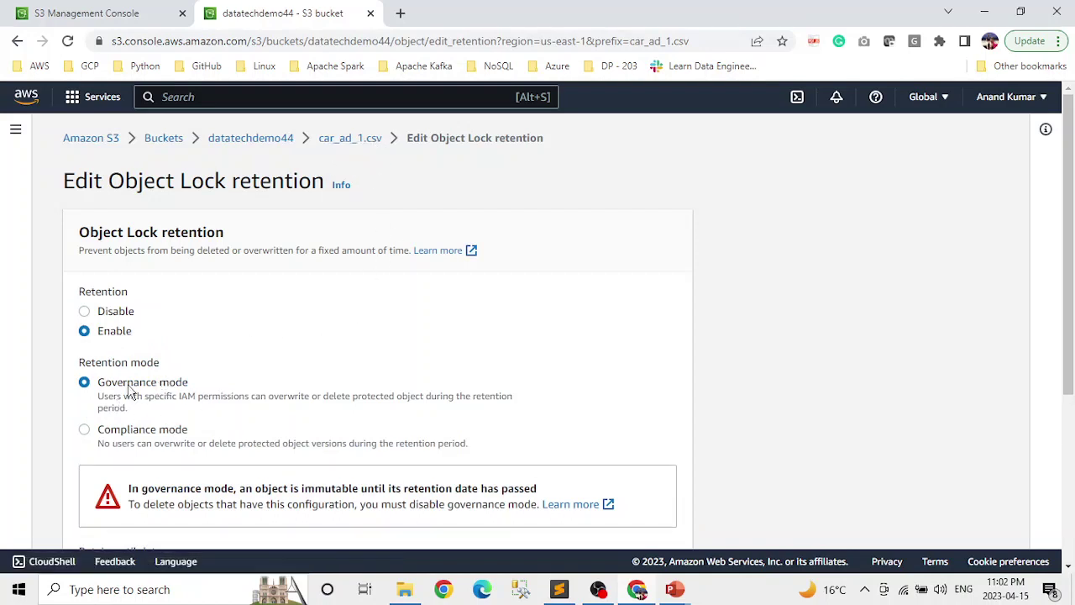
scroll(274, 412, down, 3)
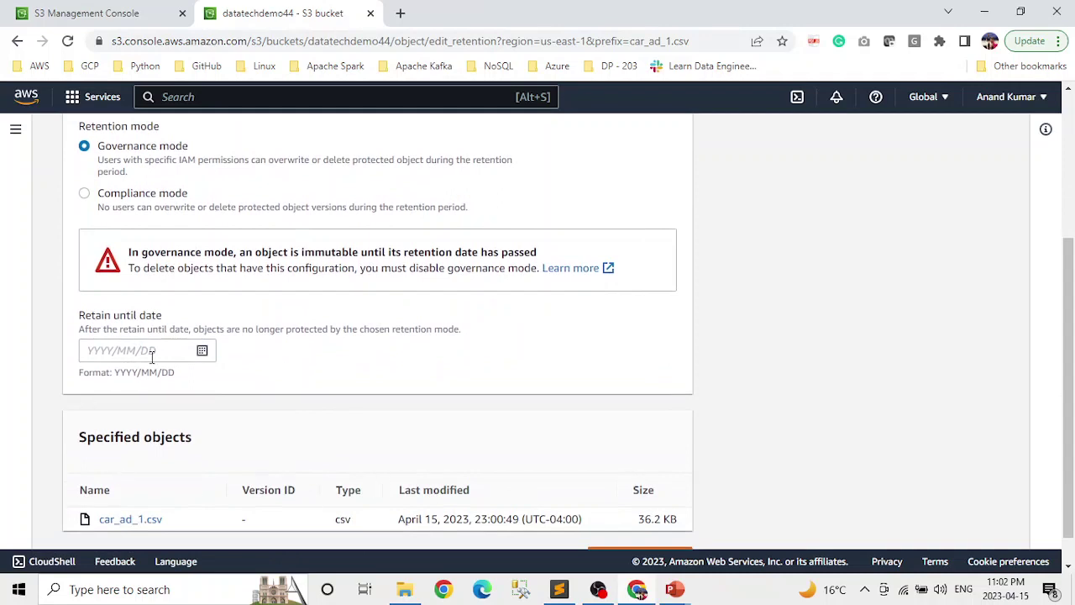
click(202, 350)
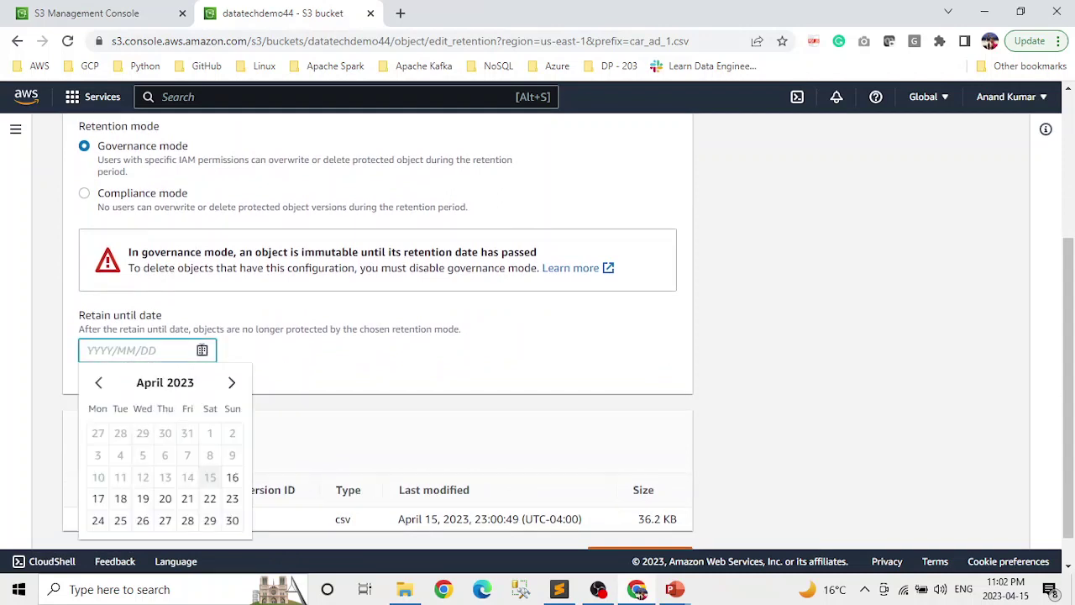
click(232, 479)
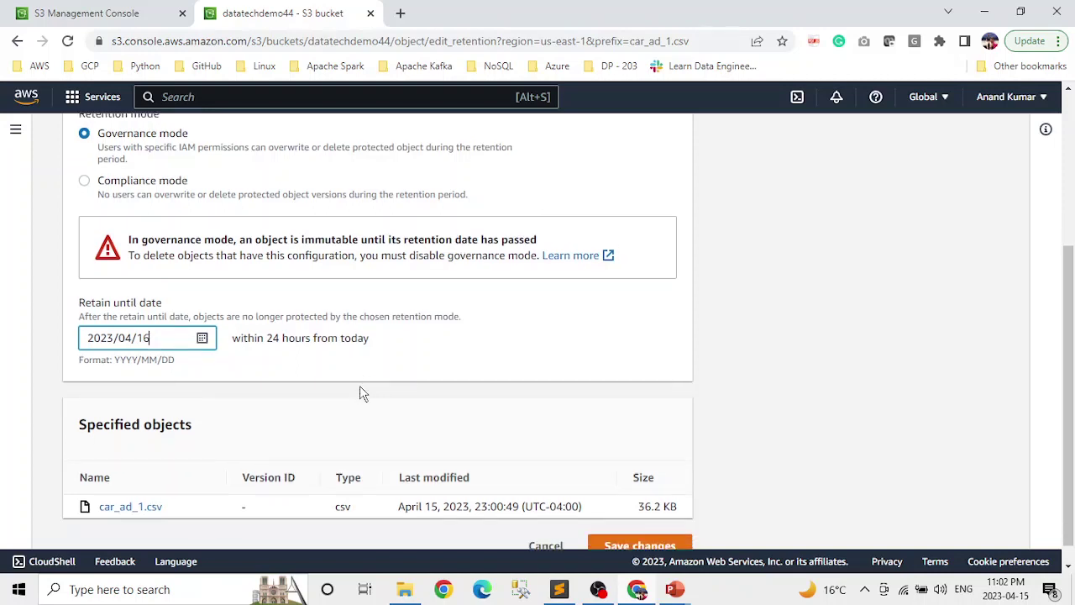
scroll(359, 388, down, 1)
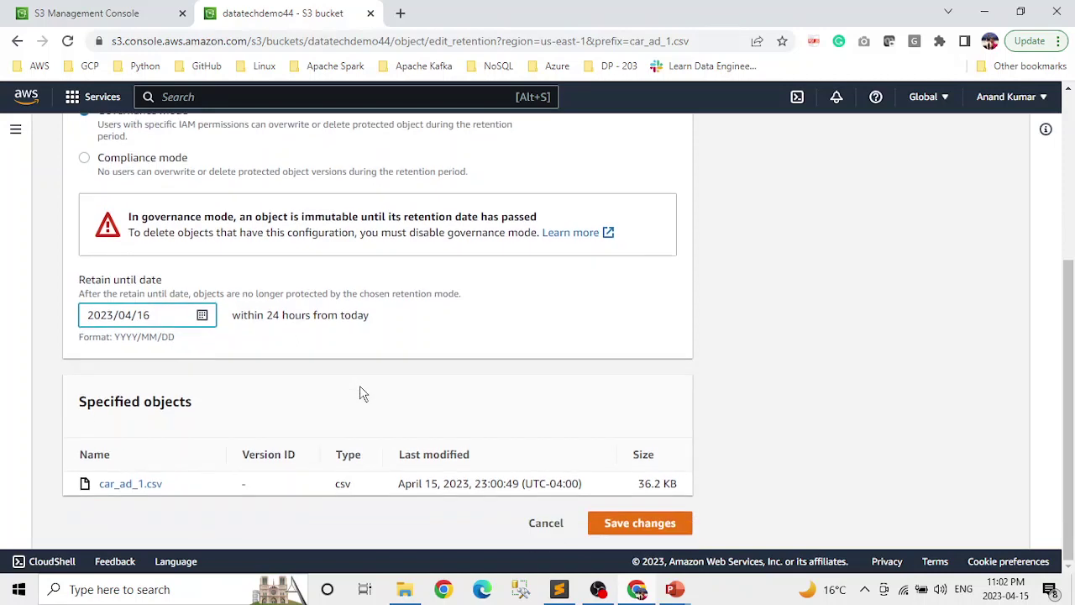
click(661, 524)
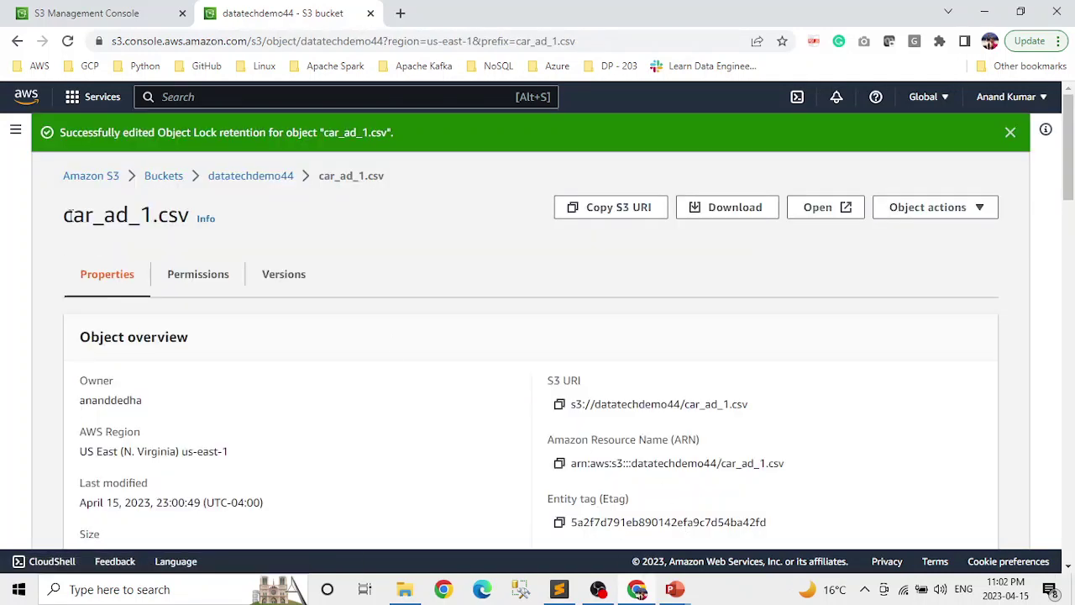
Return to the datatechdemo44 bucket and bring up the Object Lock properties of car_ad_2.csv.
click(273, 183)
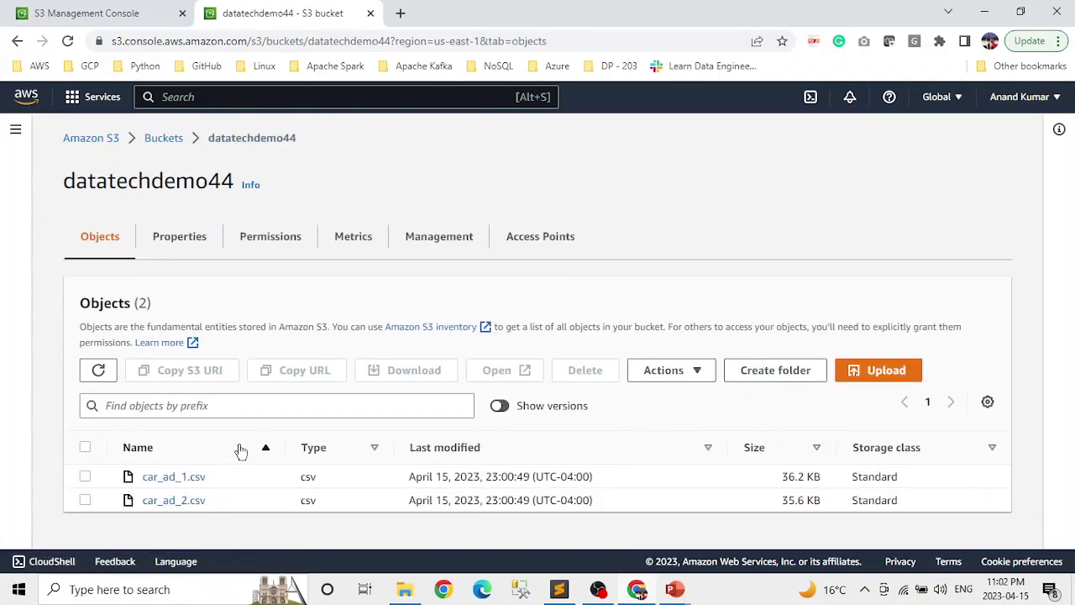
click(198, 502)
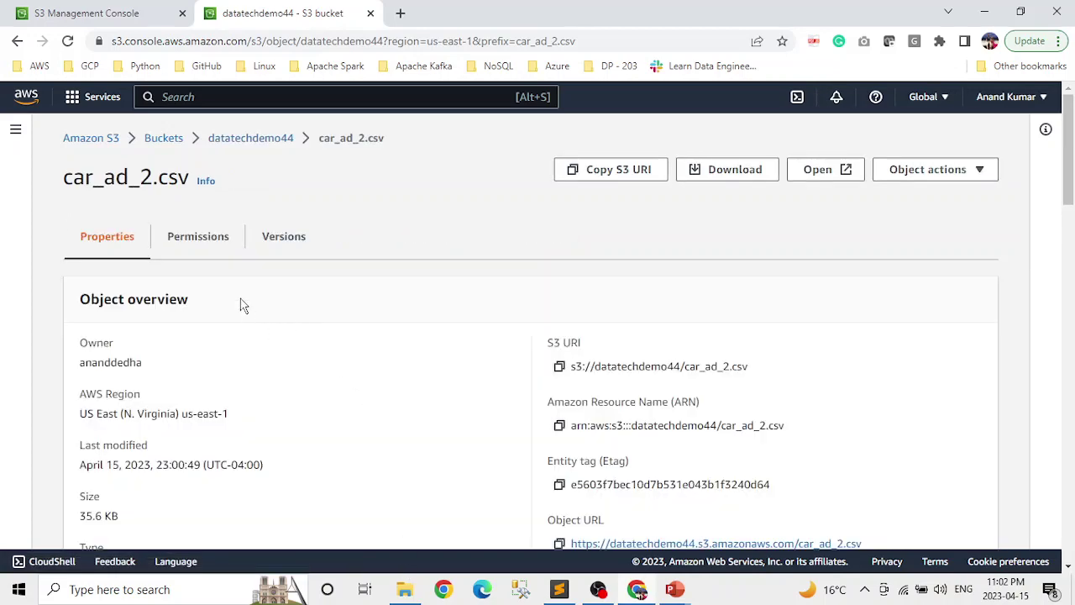
scroll(355, 437, down, 10)
scroll(356, 437, down, 5)
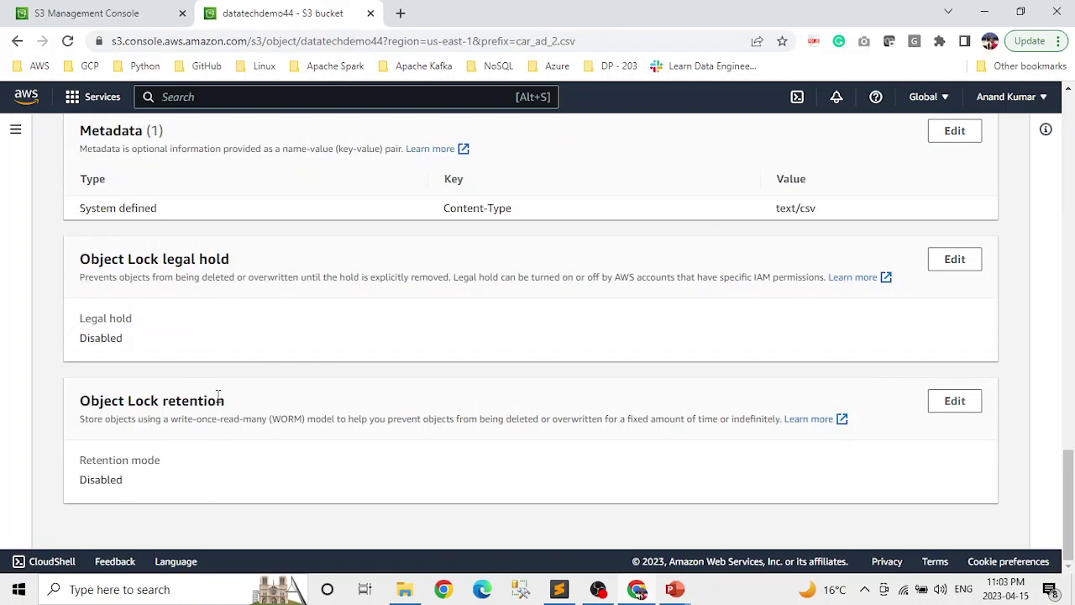
Enable Object Lock retention for car_ad_2.csv in Compliance mode with retain until date 2023/04/16, and save the changes.
click(966, 407)
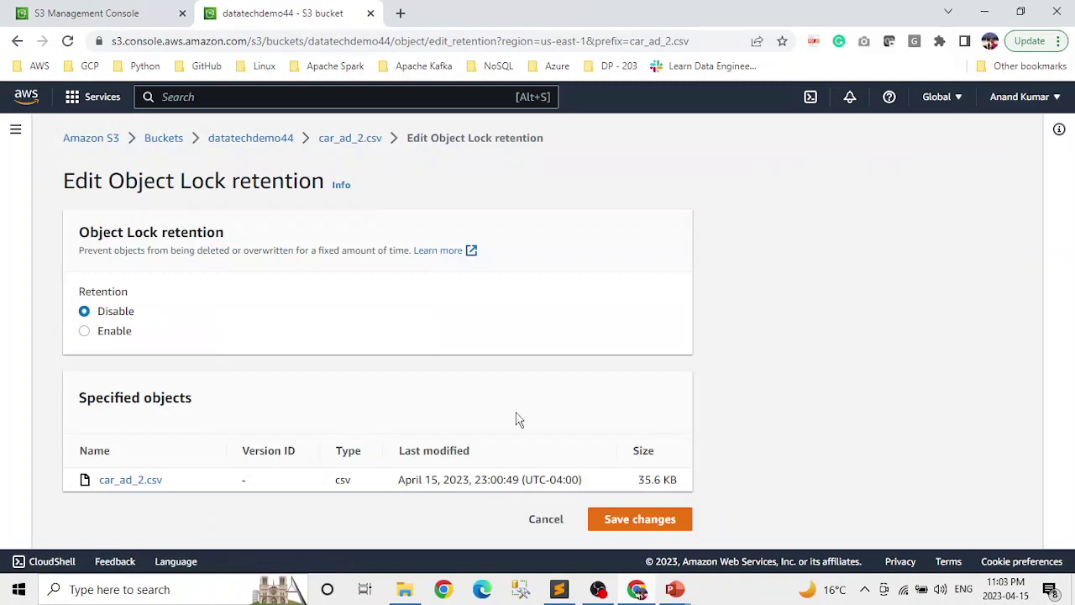
click(124, 333)
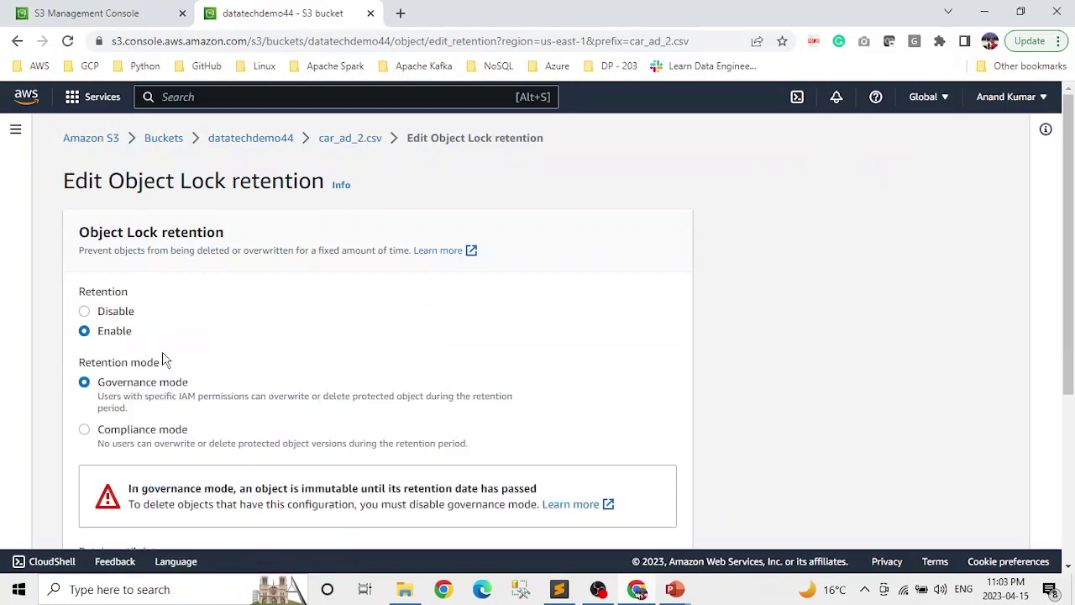
click(86, 430)
scroll(351, 433, down, 2)
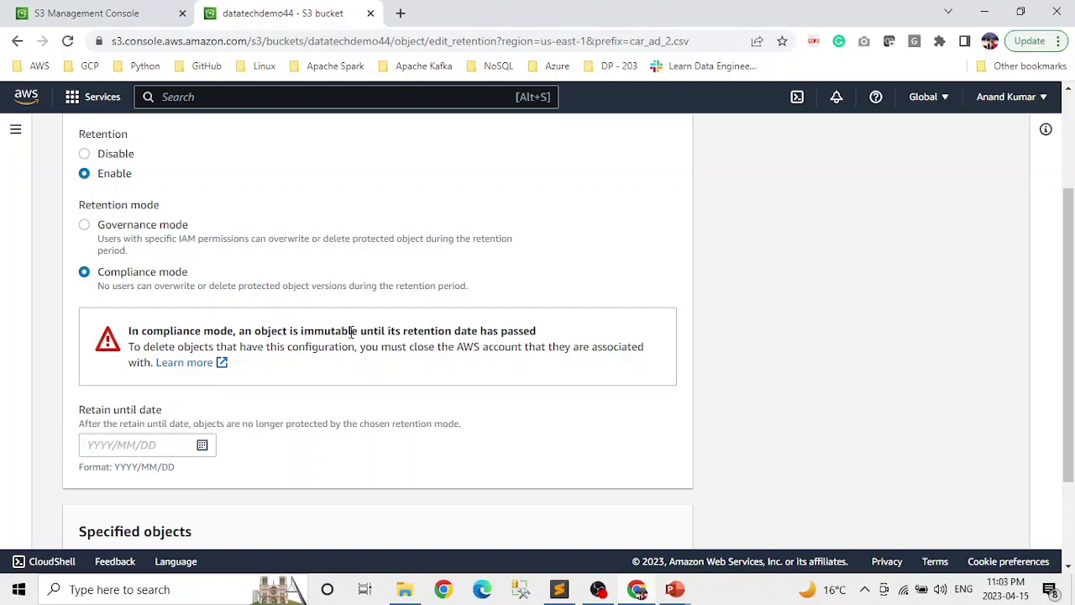
click(206, 445)
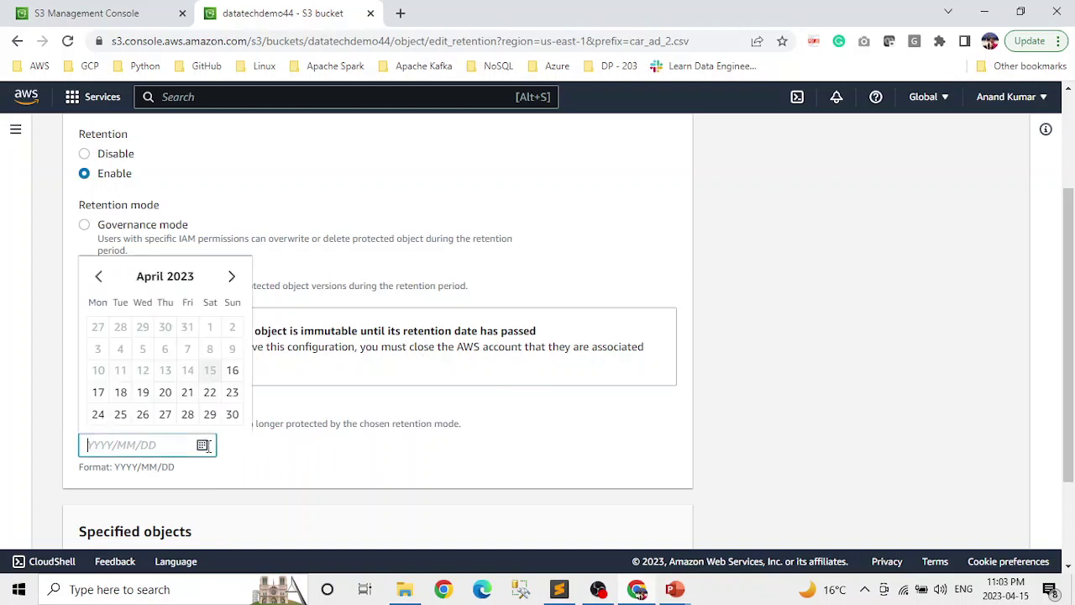
click(232, 372)
scroll(461, 442, down, 2)
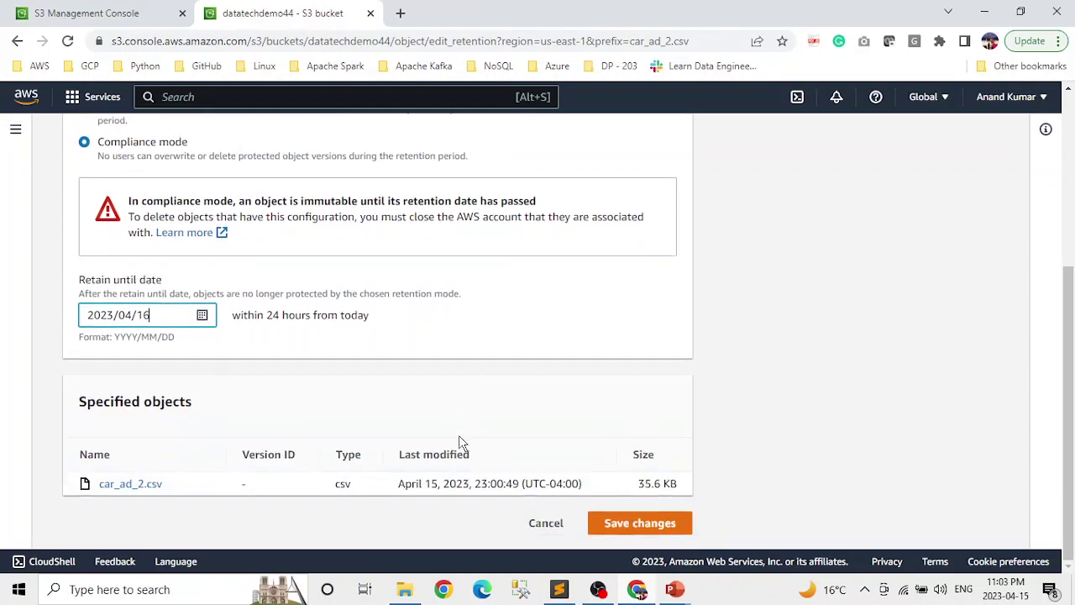
click(657, 538)
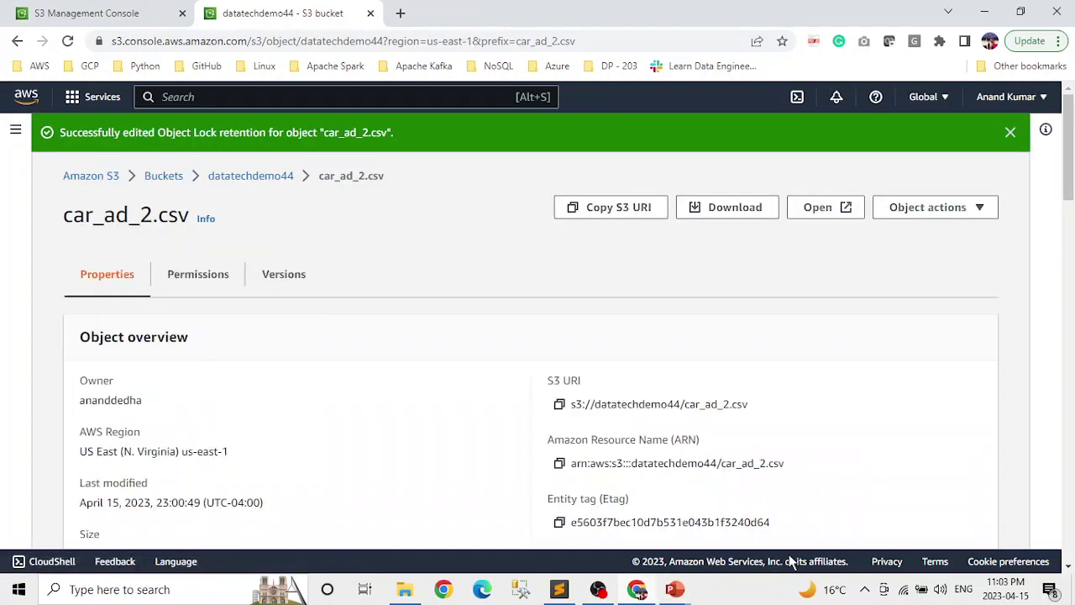
Go back to the bucket list, collapse the side navigation and reopen the datatechdemo44 bucket.
click(165, 177)
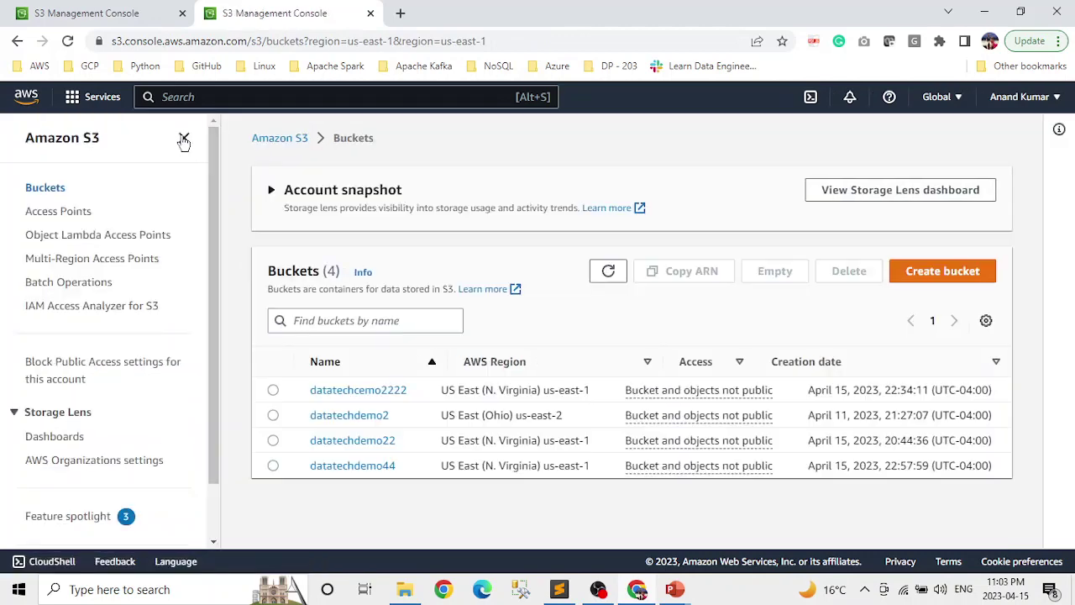
click(184, 138)
click(202, 465)
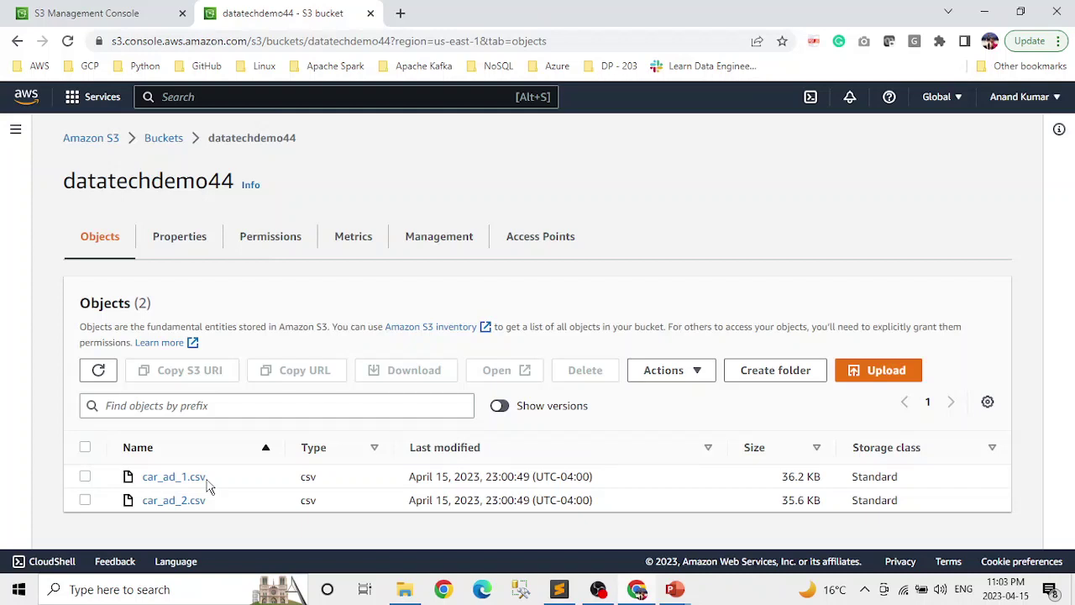
Delete car_ad_1.csv and car_ad_2.csv from the datatechdemo44 bucket, confirming with the text delete.
click(86, 448)
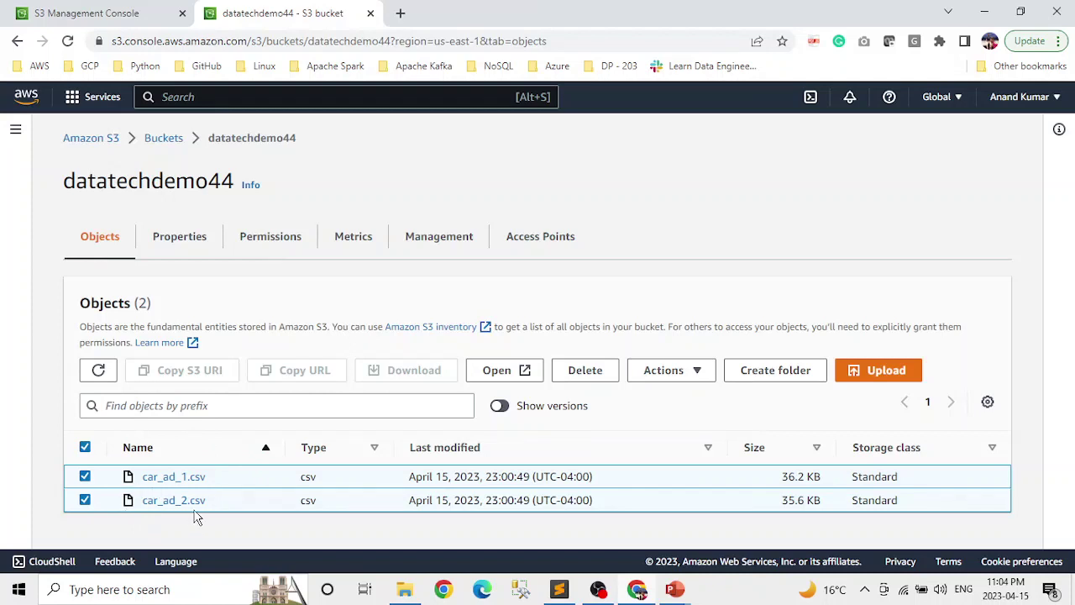
click(586, 370)
scroll(254, 375, down, 1)
scroll(254, 374, down, 2)
drag(238, 444, 209, 441)
key(ctrl+c)
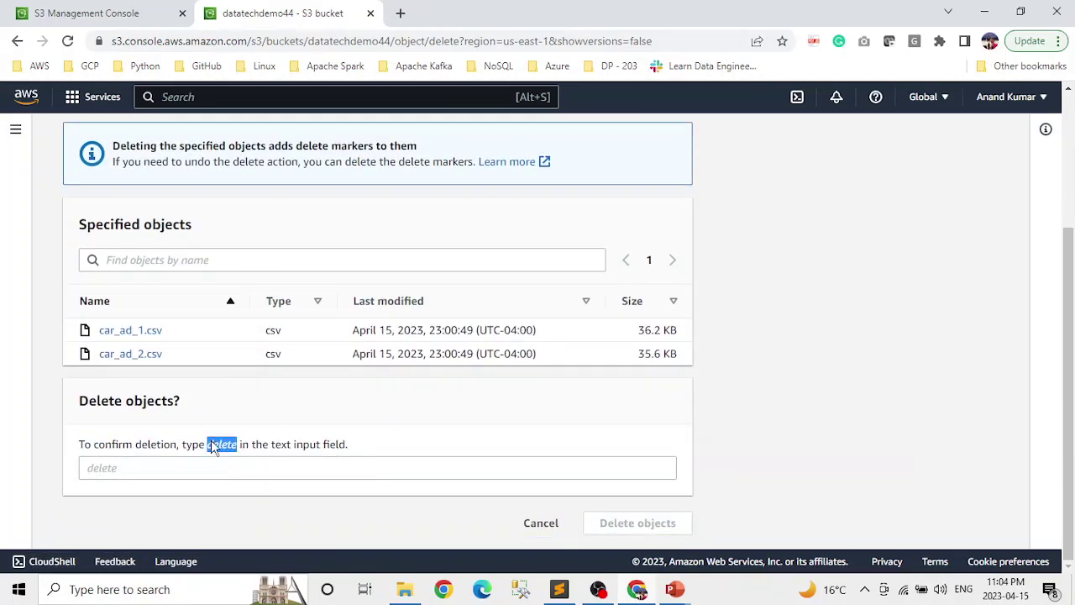
click(203, 467)
key(ctrl+v)
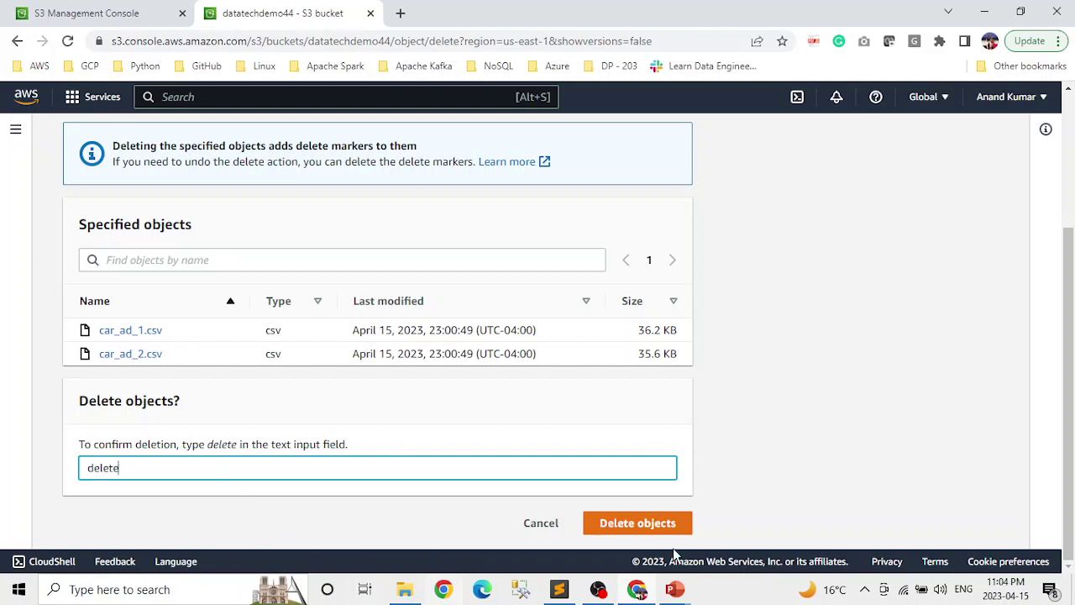
click(646, 523)
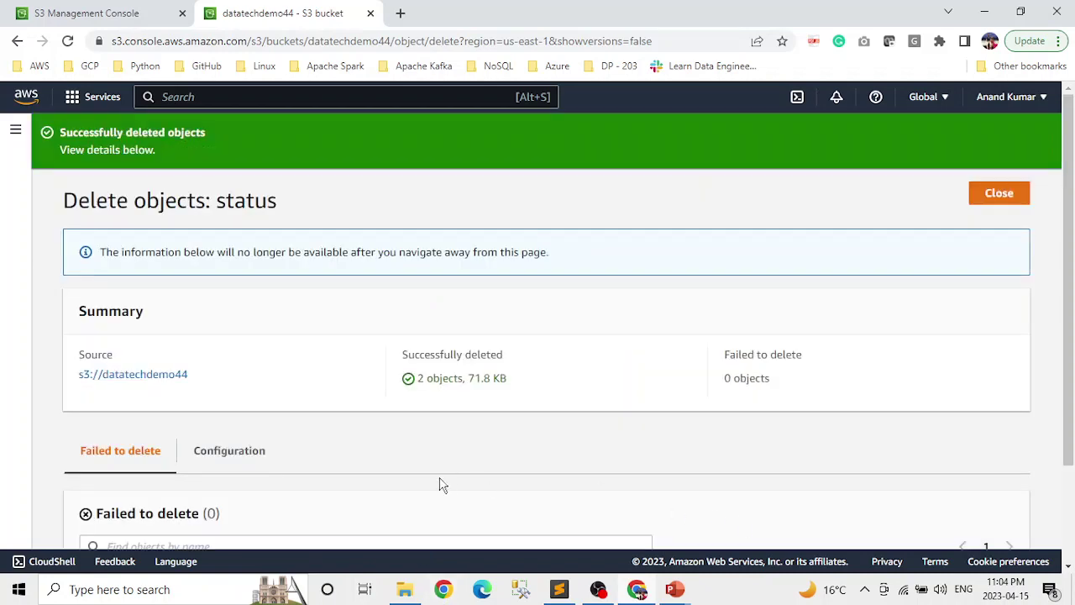
Review the deletion status, return to the datatechdemo44 bucket and show the object versions.
scroll(345, 479, down, 3)
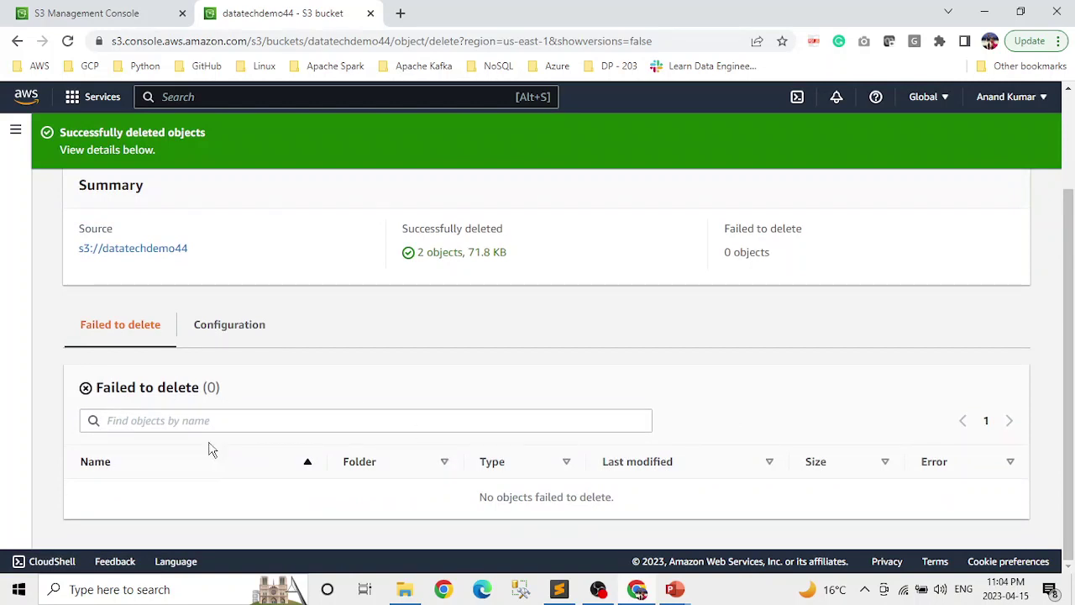
click(171, 251)
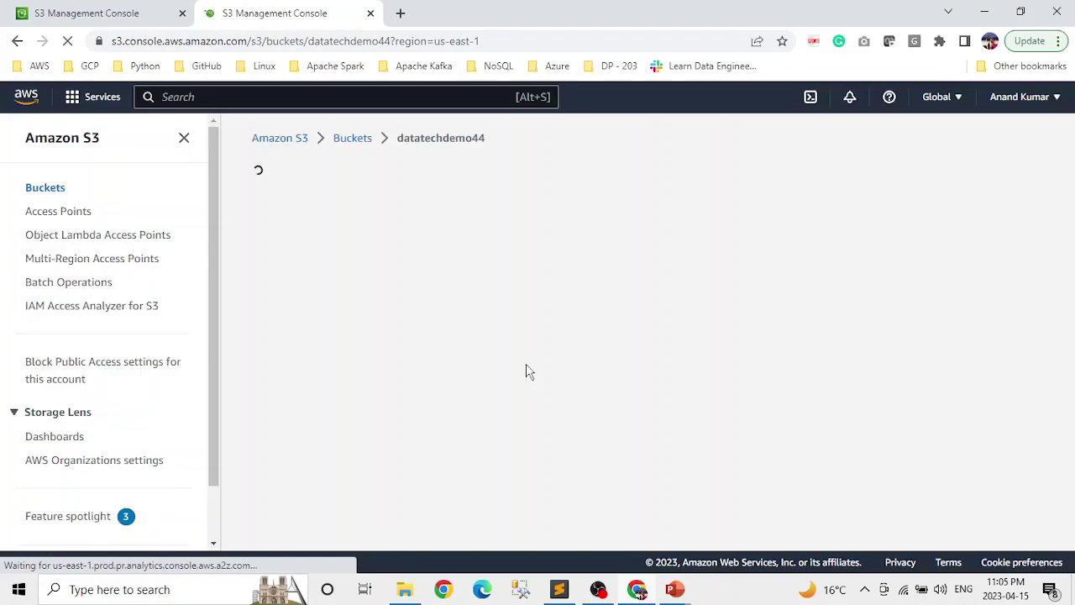
click(184, 138)
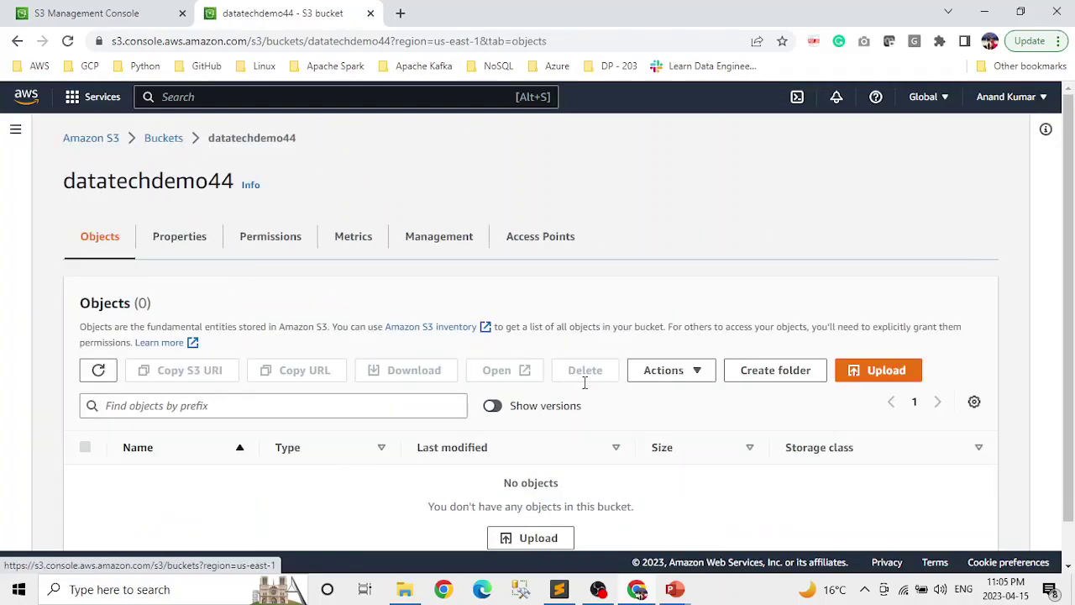
scroll(588, 378, down, 2)
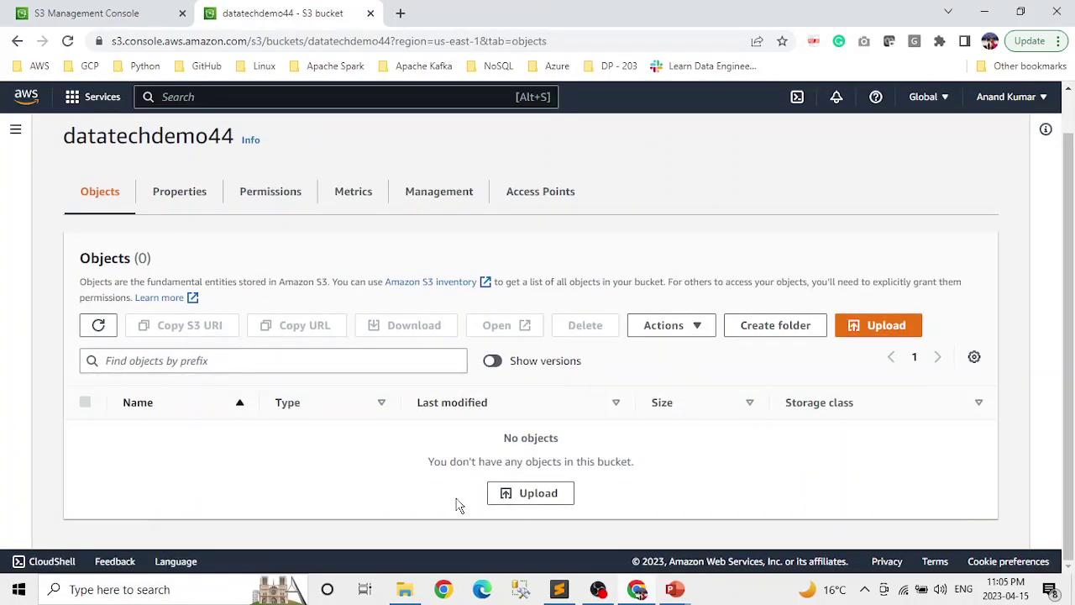
click(492, 362)
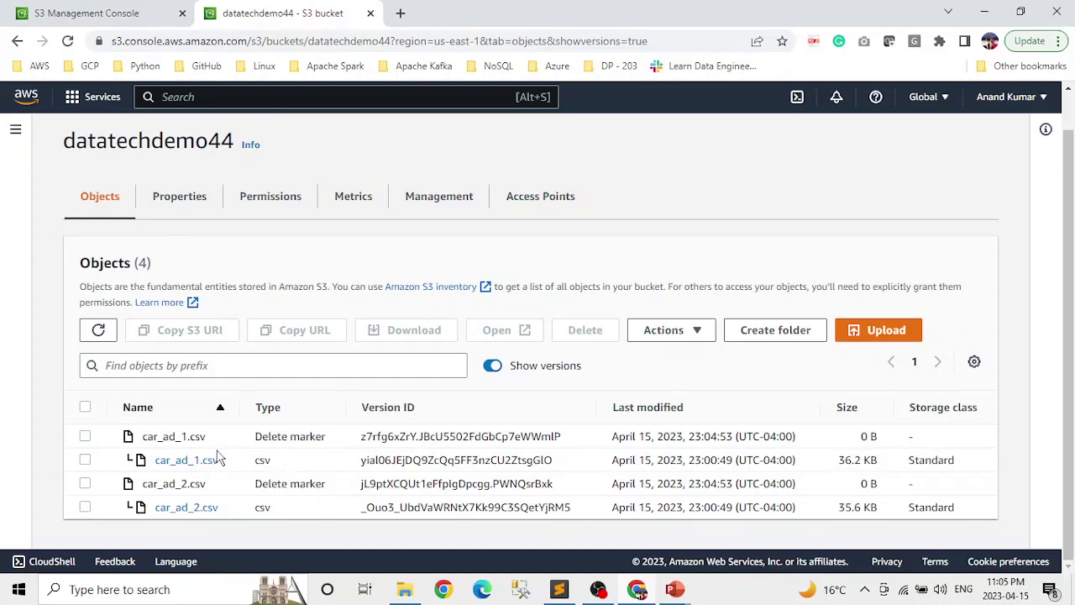
click(84, 408)
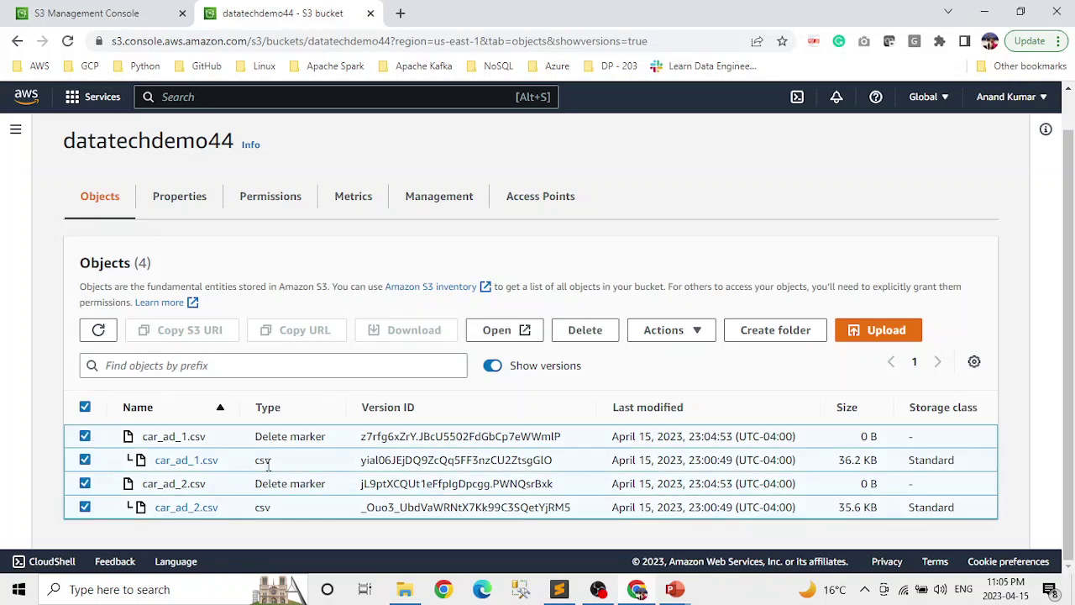
click(85, 407)
click(85, 436)
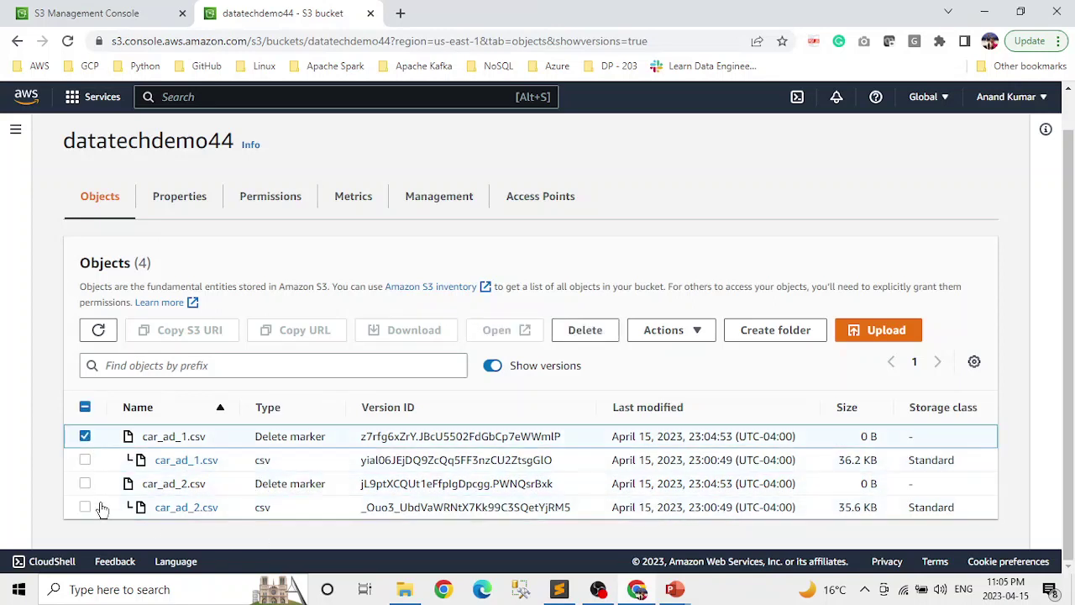
click(85, 484)
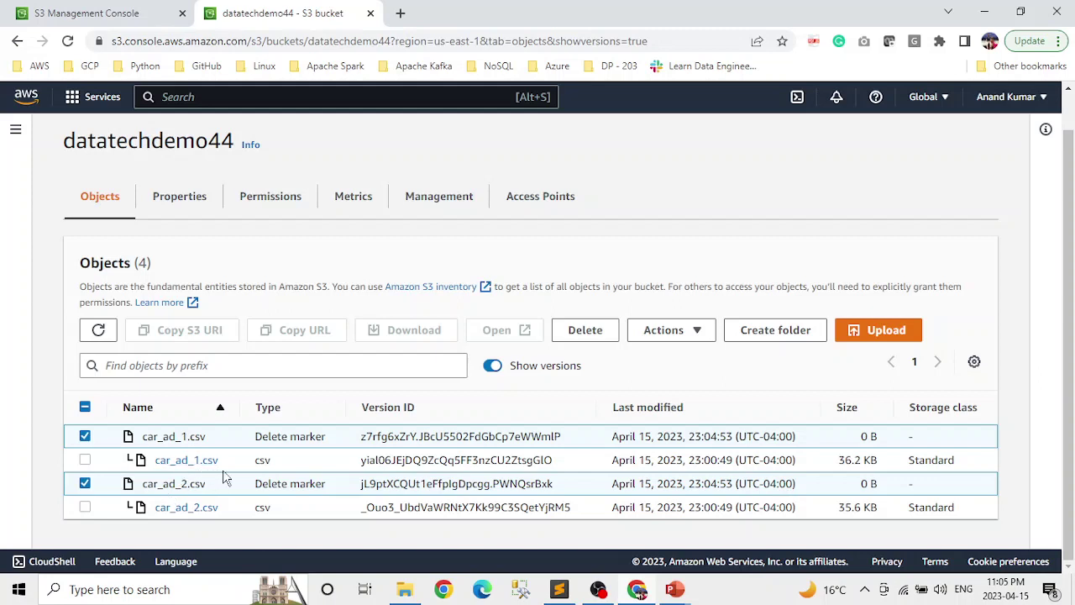
Permanently delete all listed versions and delete markers of car_ad_1.csv and car_ad_2.csv, confirming with the text permanently delete.
click(86, 409)
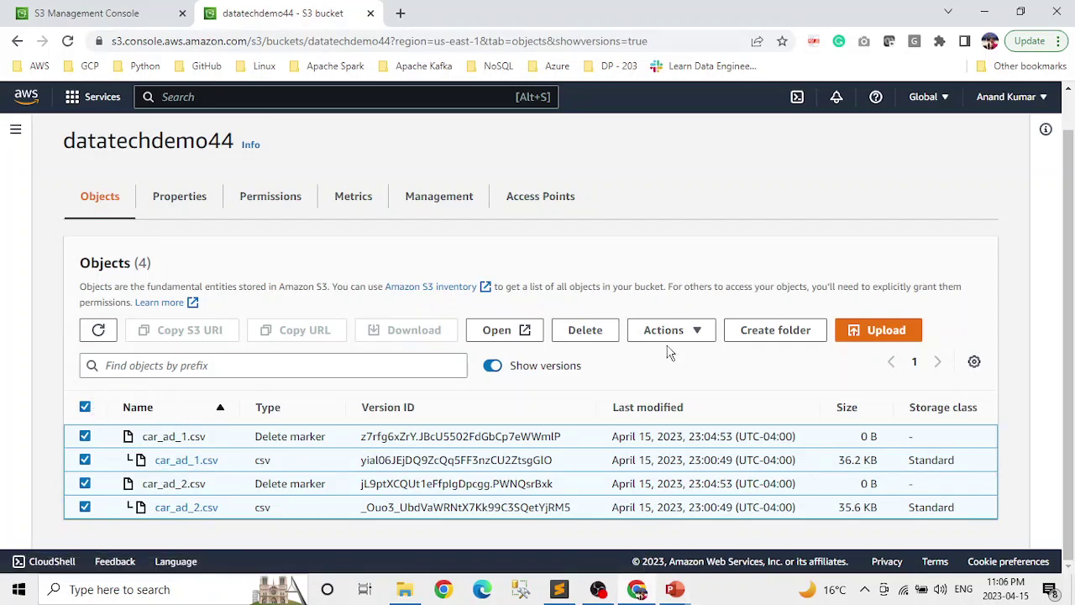
click(603, 331)
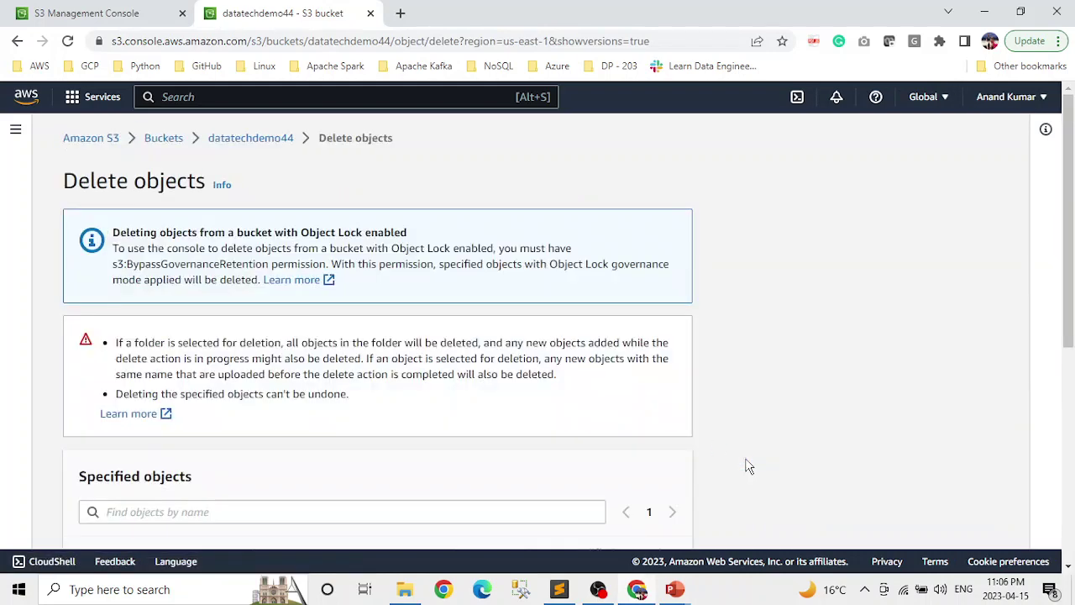
scroll(378, 393, down, 3)
scroll(378, 393, down, 3)
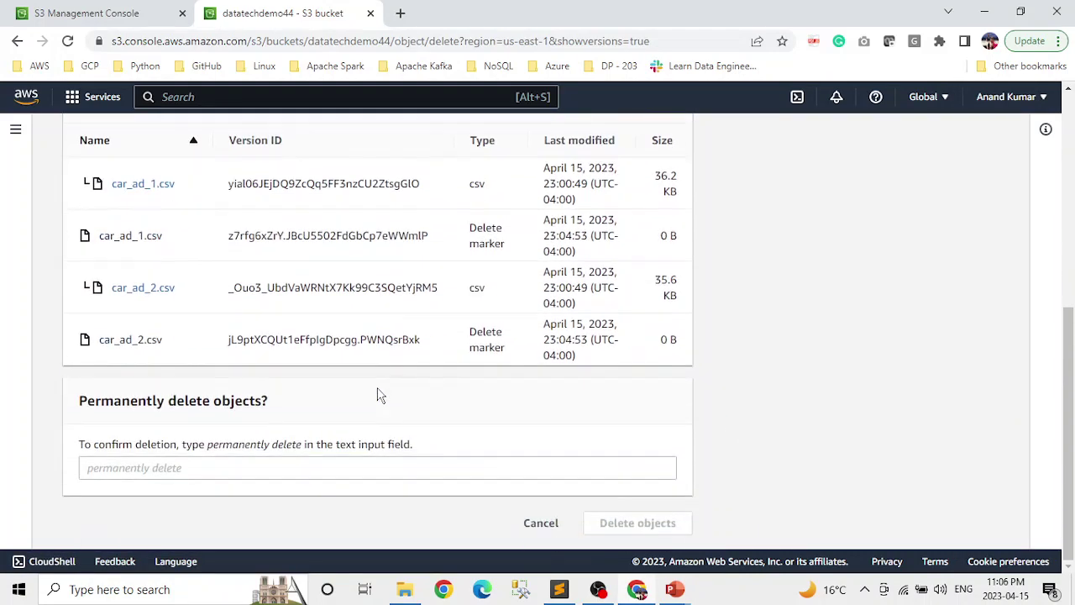
drag(300, 456, 207, 451)
key(ctrl+c)
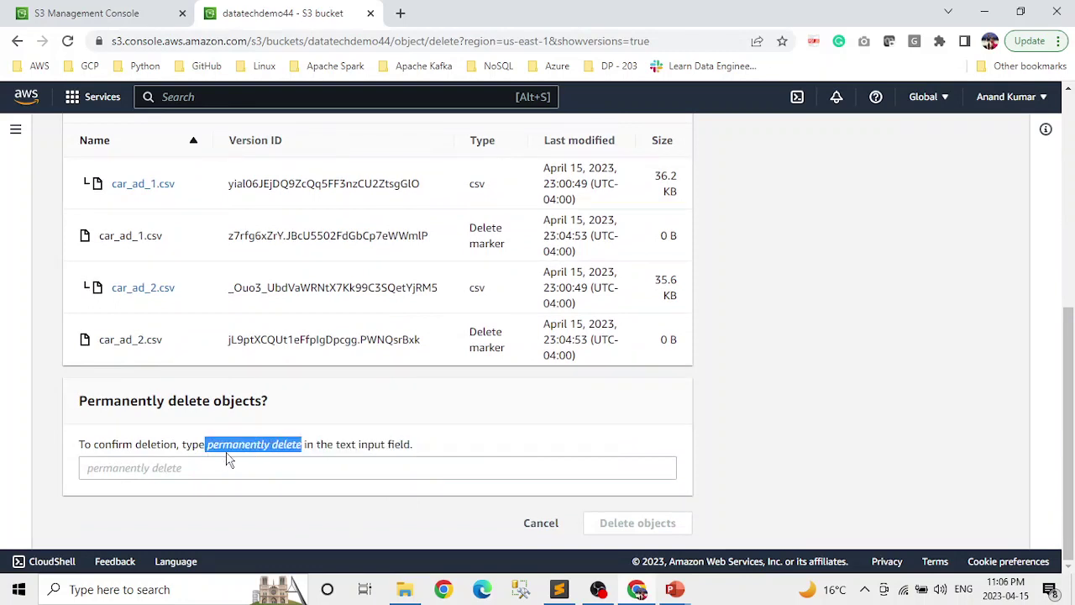
click(214, 461)
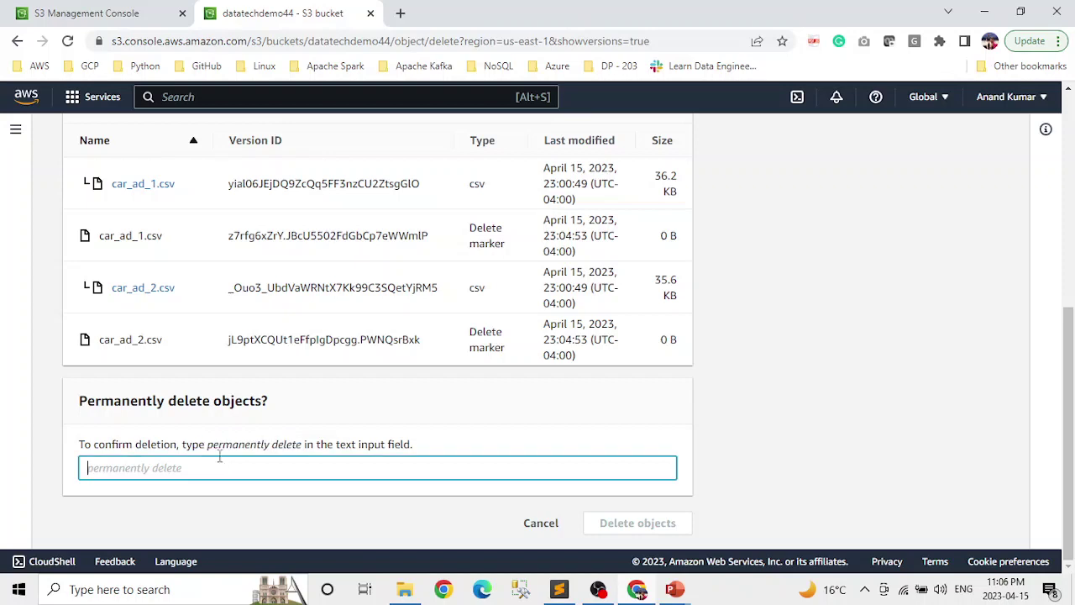
key(ctrl+v)
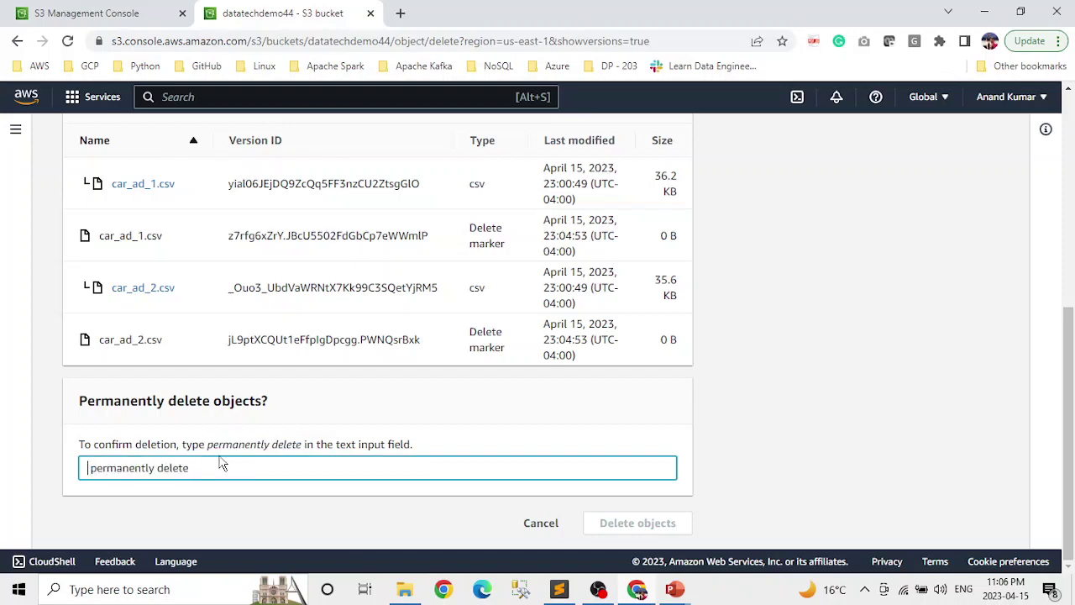
key(Home)
key(Delete)
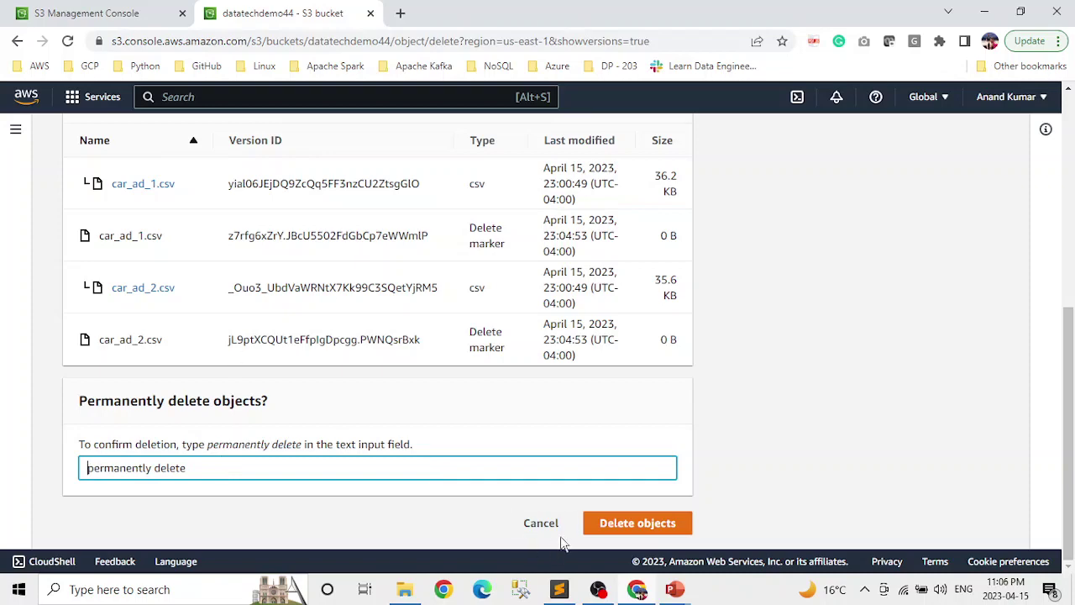
click(623, 529)
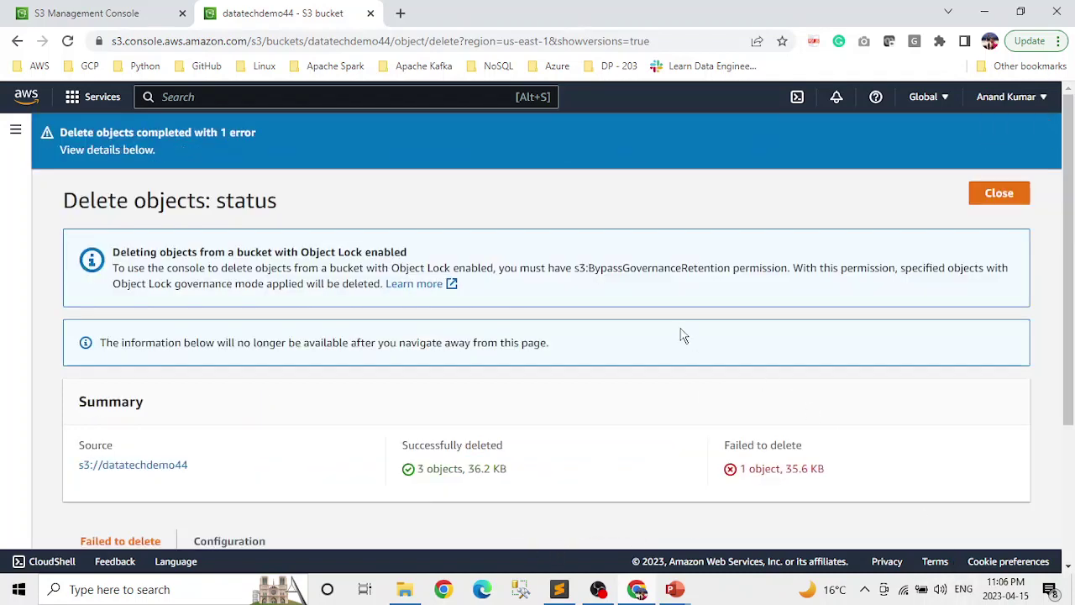
Review the failed deletions in the status report, and reopen the datatechdemo44 bucket from the S3 bucket list with object versions shown.
scroll(672, 318, down, 2)
scroll(672, 317, up, 2)
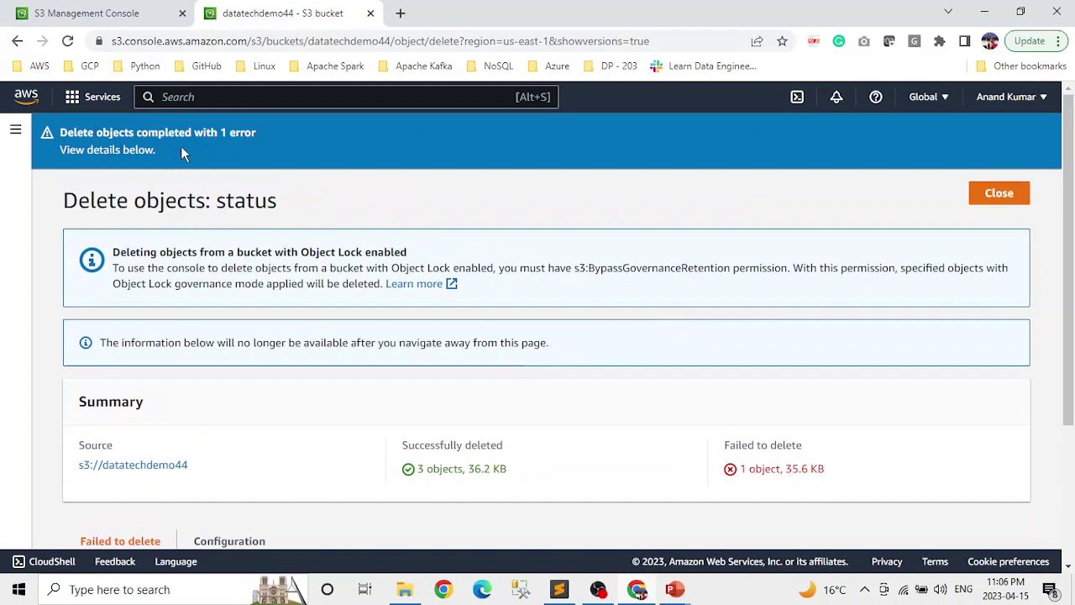
scroll(361, 235, down, 3)
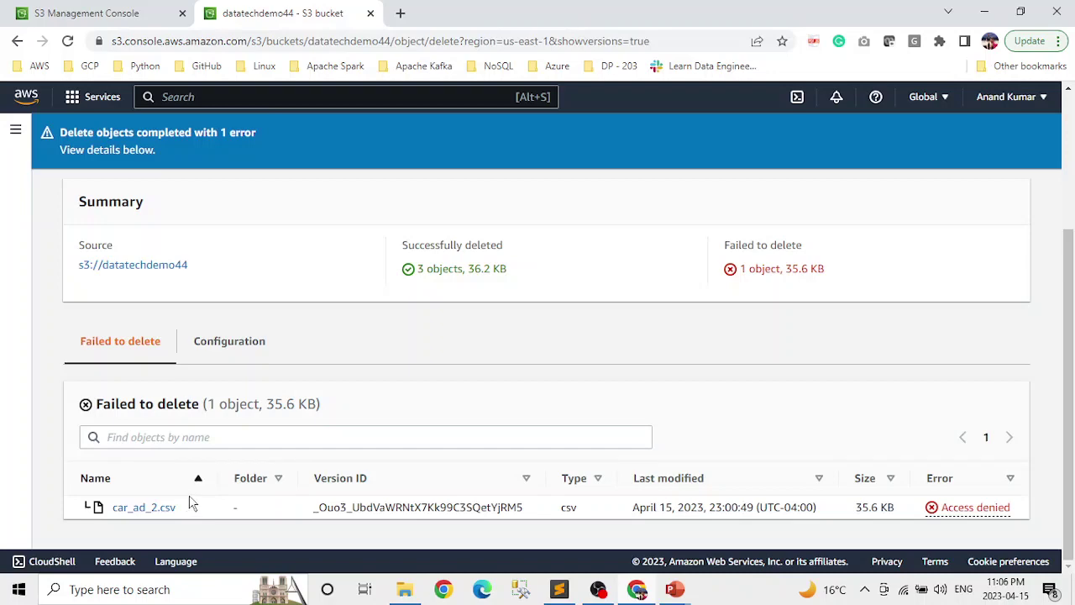
scroll(441, 439, up, 3)
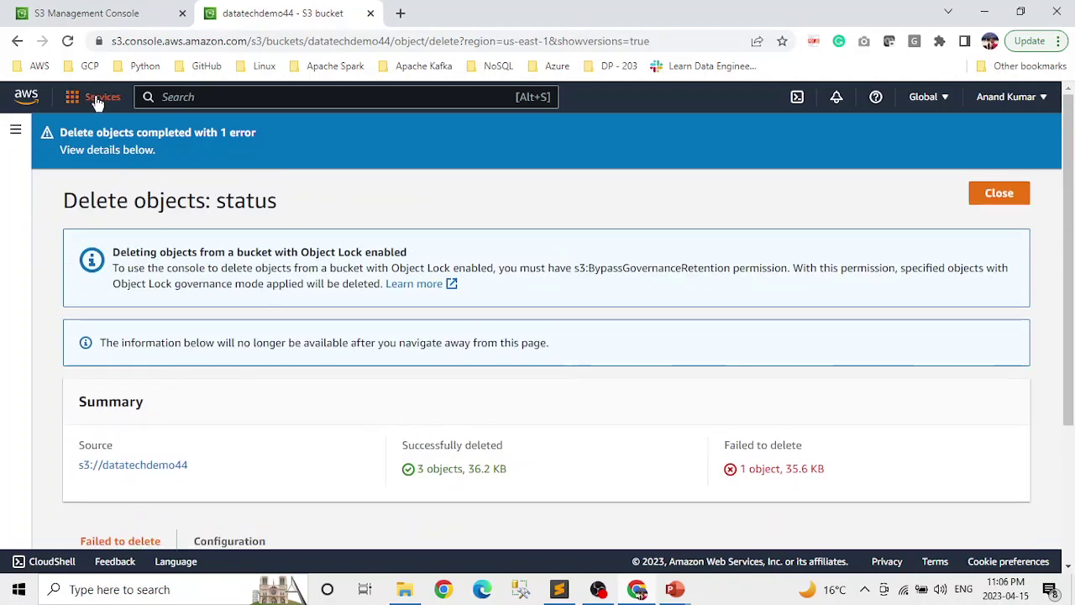
click(98, 98)
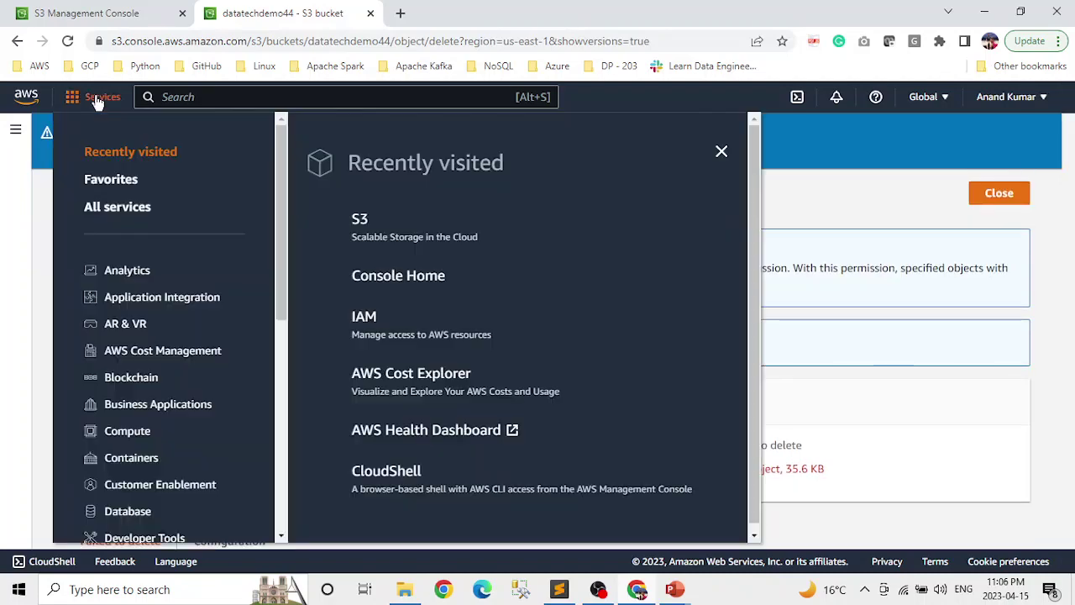
click(361, 221)
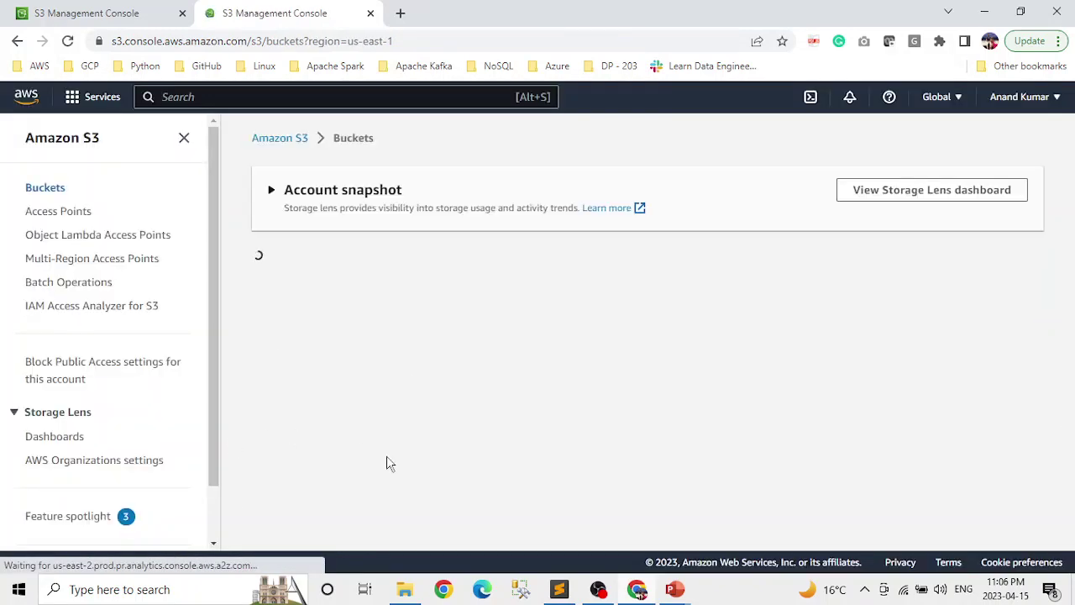
click(184, 137)
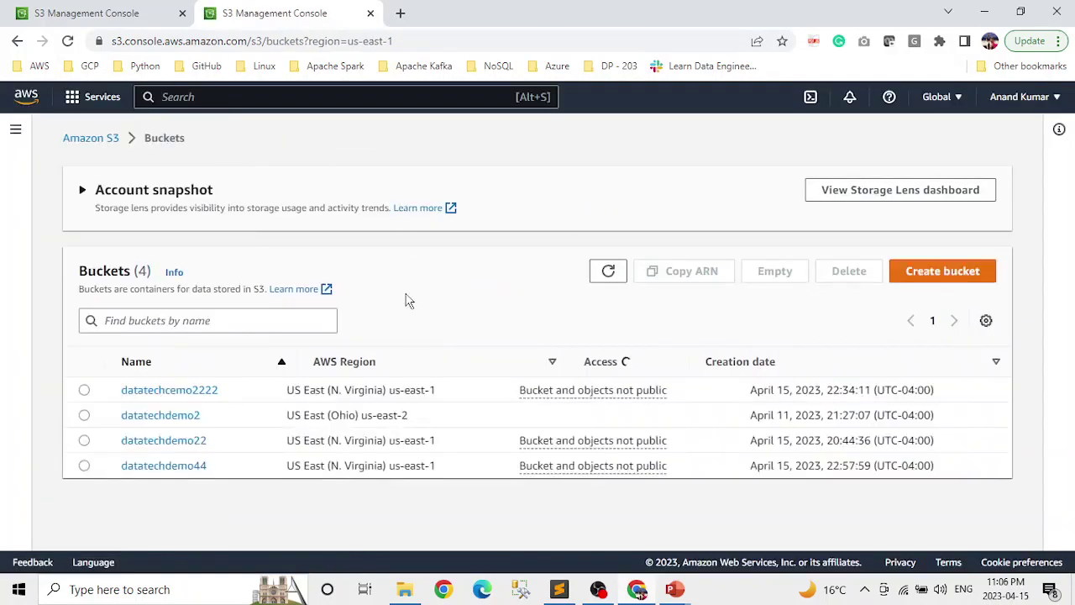
click(202, 464)
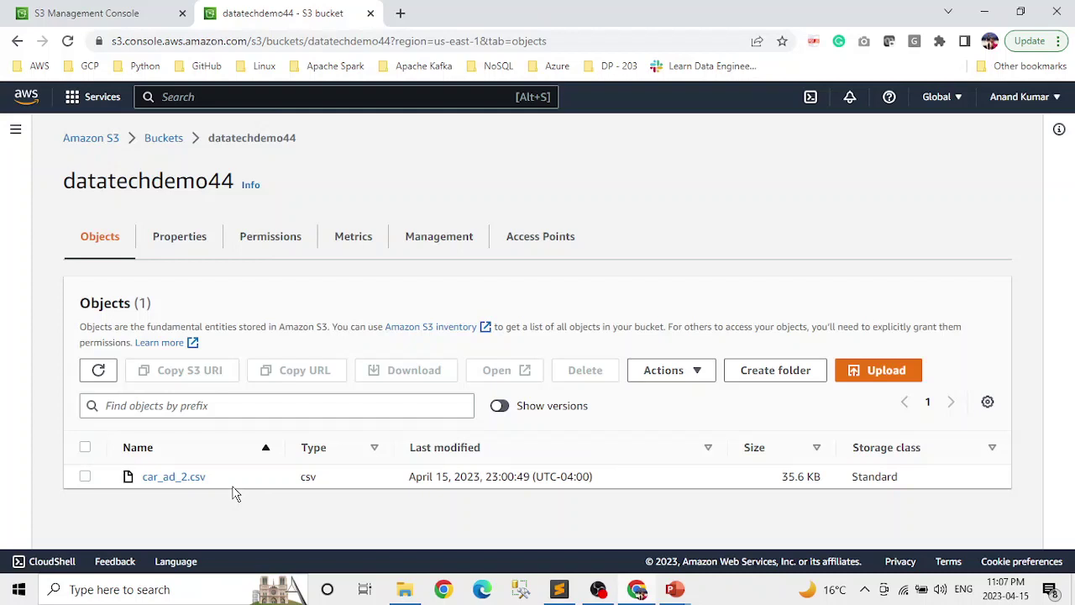
click(498, 407)
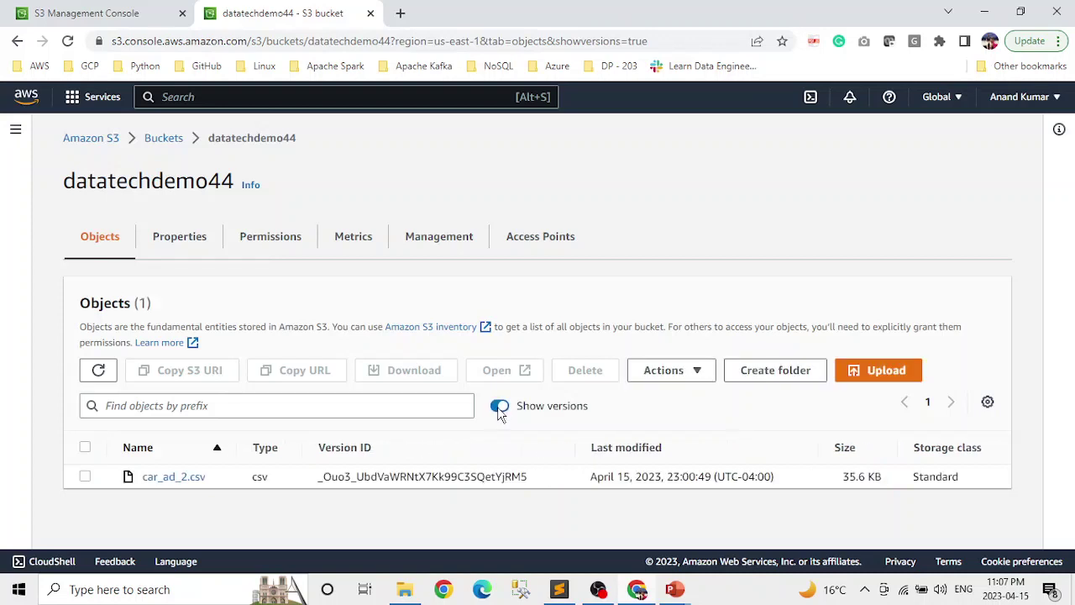